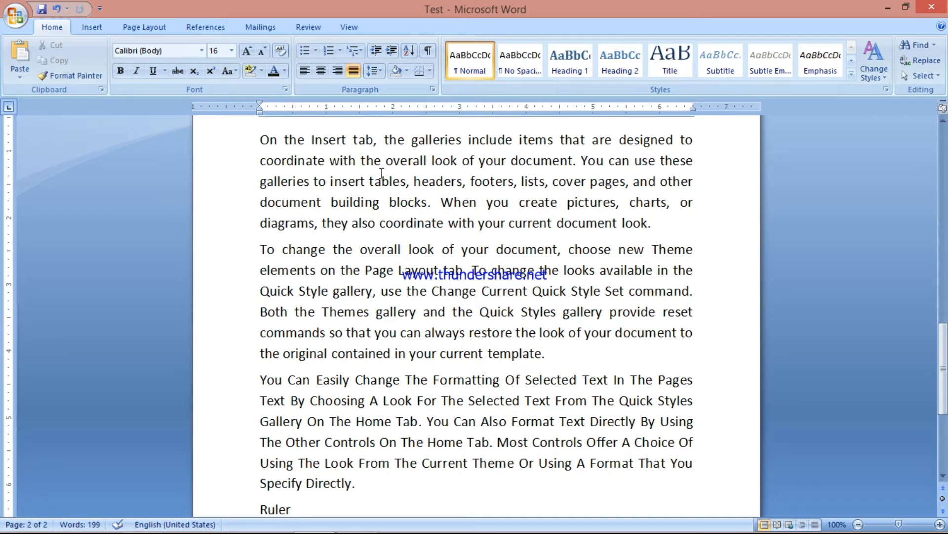
Show the spaces and paragraph marks throughout the document text
{"action": "left_click", "coordinate": [385, 139]}
{"action": "left_click", "coordinate": [386, 143]}
{"action": "left_click", "coordinate": [374, 141]}
{"action": "left_click_drag", "start_coordinate": [374, 141], "coordinate": [380, 142]}
{"action": "left_click", "coordinate": [658, 222]}
{"action": "left_click_drag", "start_coordinate": [651, 223], "coordinate": [665, 225]}
{"action": "left_click", "coordinate": [667, 225]}
{"action": "left_click", "coordinate": [428, 50]}
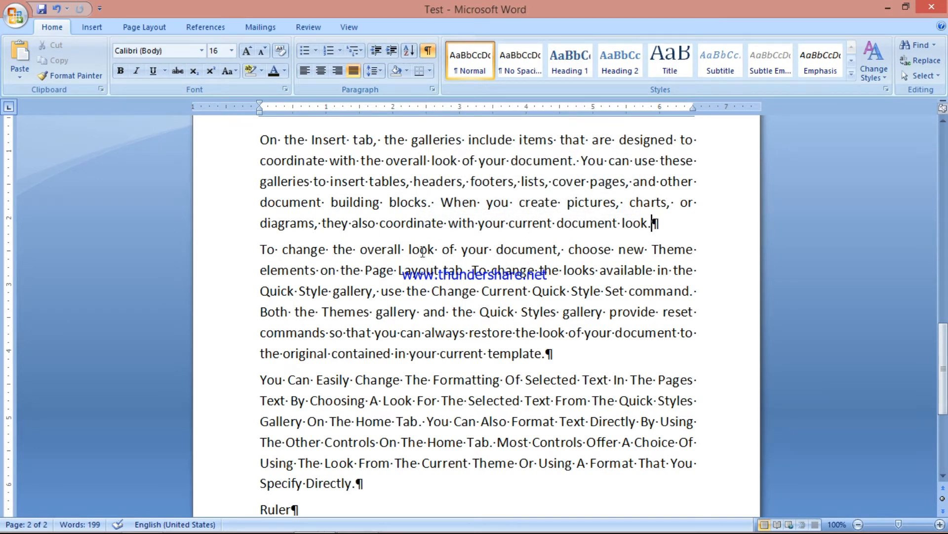
Inspect the space mark after "On" and the paragraph mark after "document look.", and hide the formatting marks again
{"action": "left_click_drag", "start_coordinate": [278, 144], "coordinate": [284, 146]}
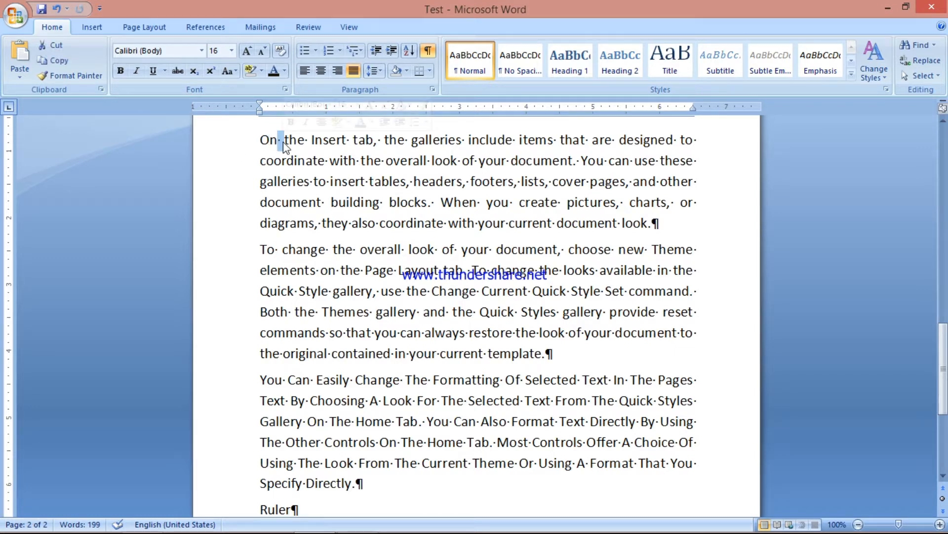
{"action": "left_click", "coordinate": [284, 146]}
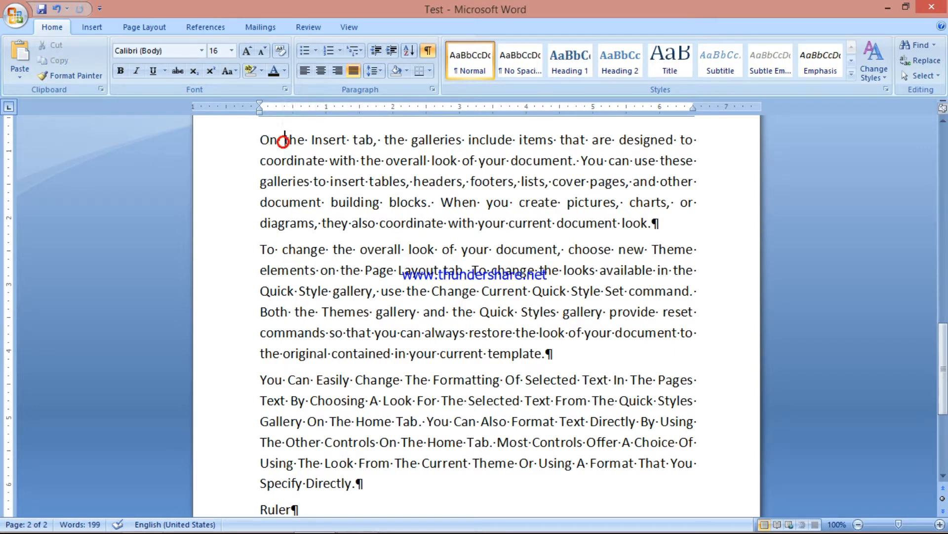
{"action": "left_click", "coordinate": [663, 222]}
{"action": "left_click_drag", "start_coordinate": [651, 224], "coordinate": [661, 224]}
{"action": "left_click", "coordinate": [663, 224]}
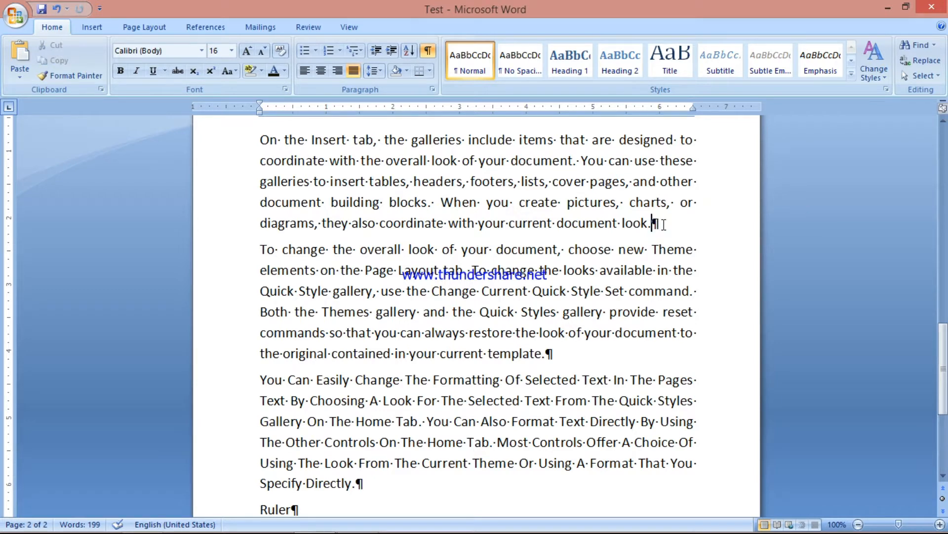
{"action": "left_click", "coordinate": [428, 51]}
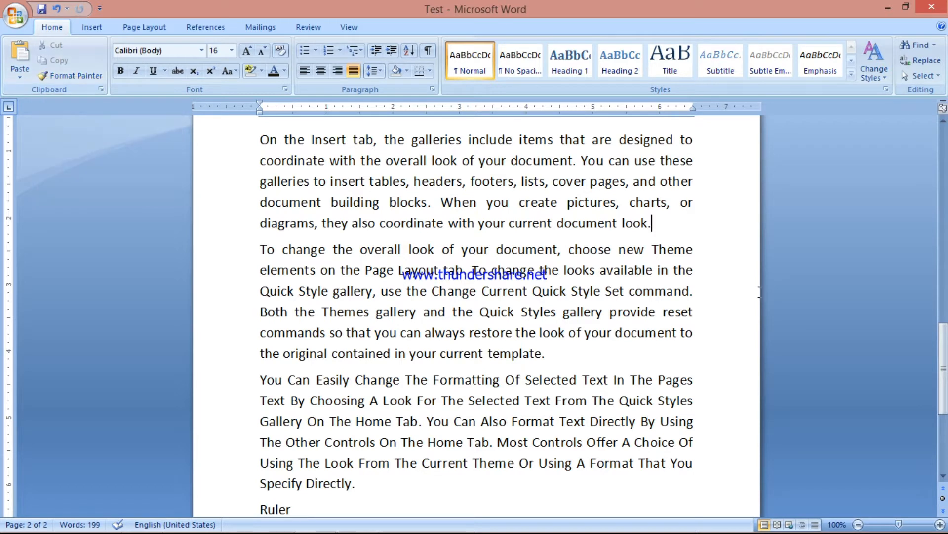
Open Find with "document" as the search term and move the dialog clear of the body text
{"action": "left_click", "coordinate": [923, 49]}
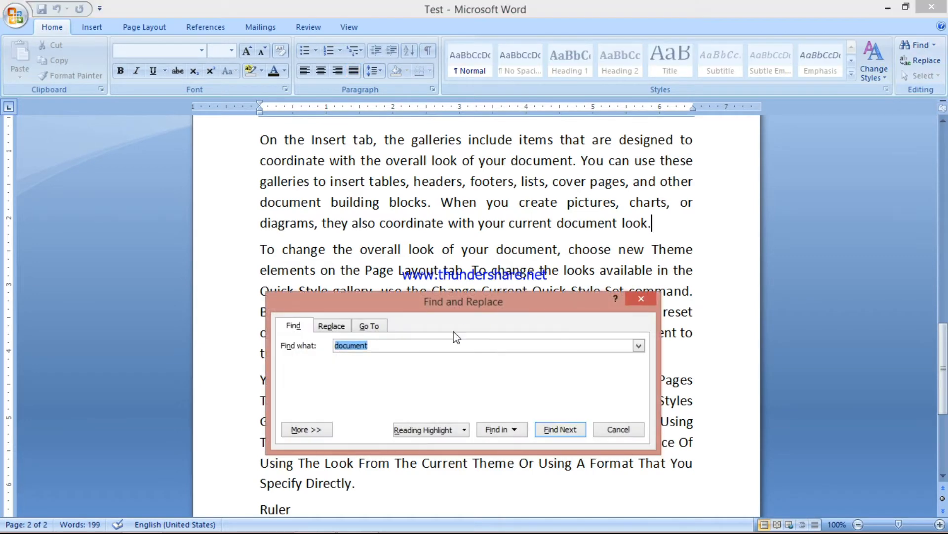
{"action": "left_click_drag", "start_coordinate": [425, 302], "coordinate": [384, 139]}
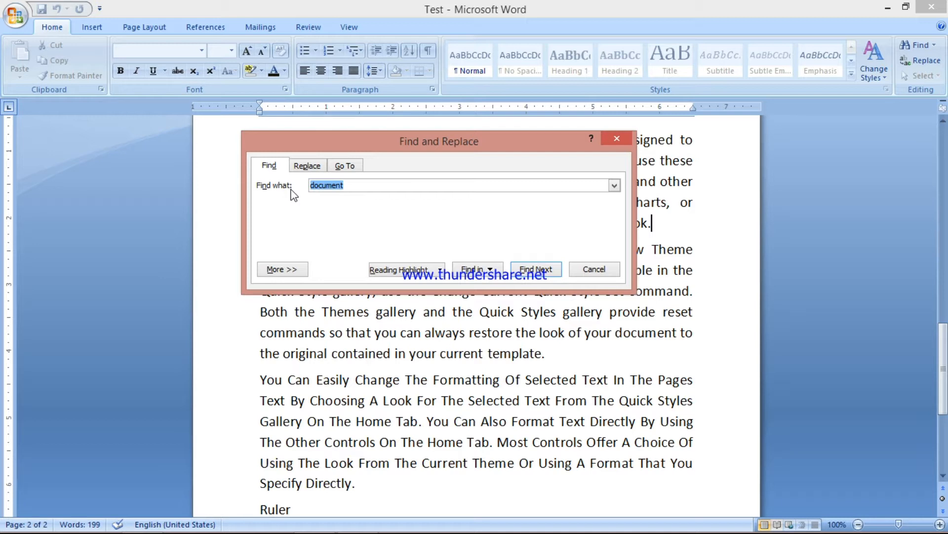
{"action": "left_click", "coordinate": [367, 184]}
{"action": "left_click_drag", "start_coordinate": [396, 145], "coordinate": [175, 11]}
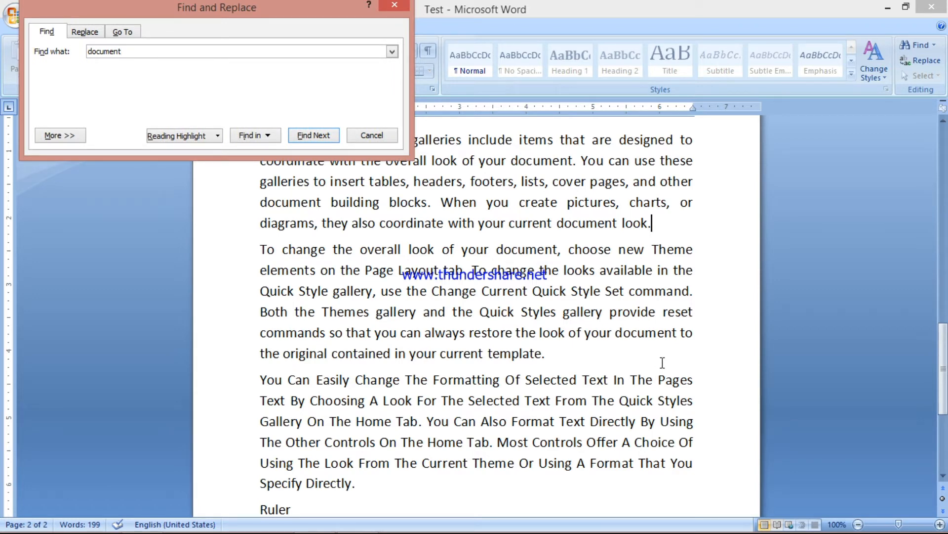
{"action": "mouse_move", "coordinate": [942, 397]}
{"action": "left_mouse_down"}
{"action": "mouse_move", "coordinate": [940, 270]}
{"action": "mouse_move", "coordinate": [939, 441]}
{"action": "mouse_move", "coordinate": [938, 397]}
{"action": "left_mouse_up"}
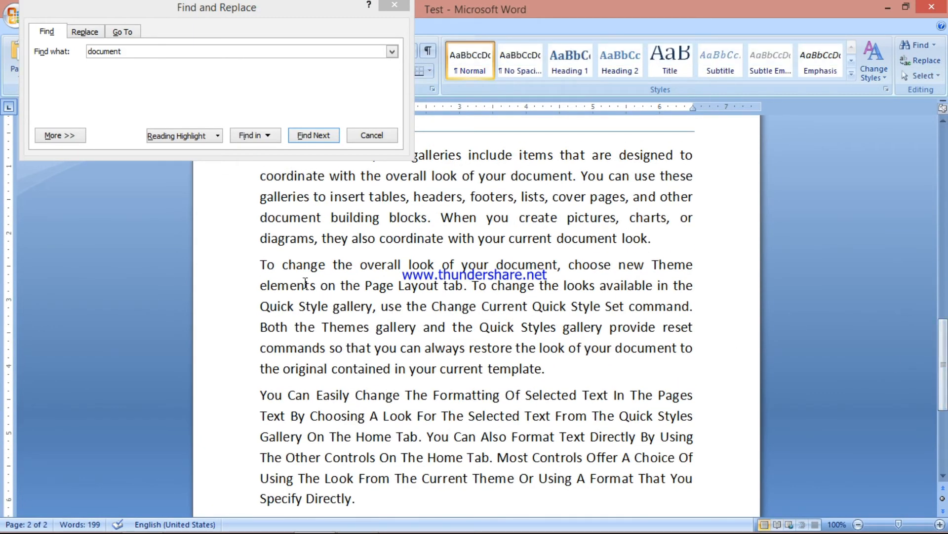
{"action": "left_click", "coordinate": [123, 44]}
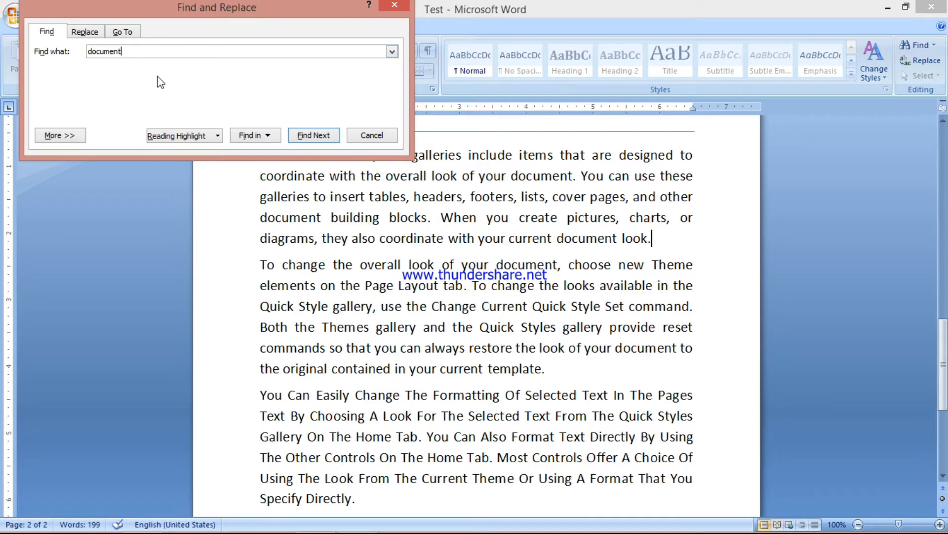
Step through the occurrences of "document" until the search has covered the whole text
{"action": "left_click", "coordinate": [314, 136]}
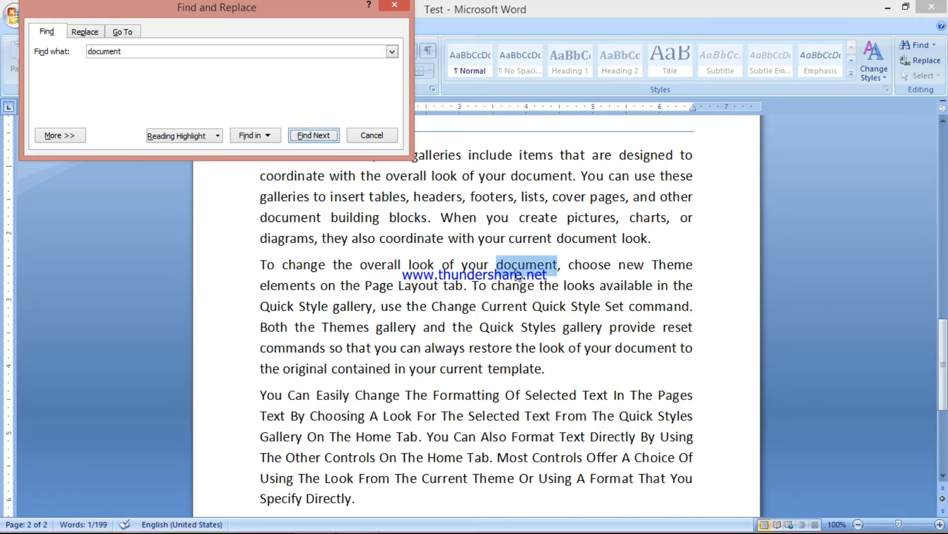
{"action": "left_click", "coordinate": [315, 135]}
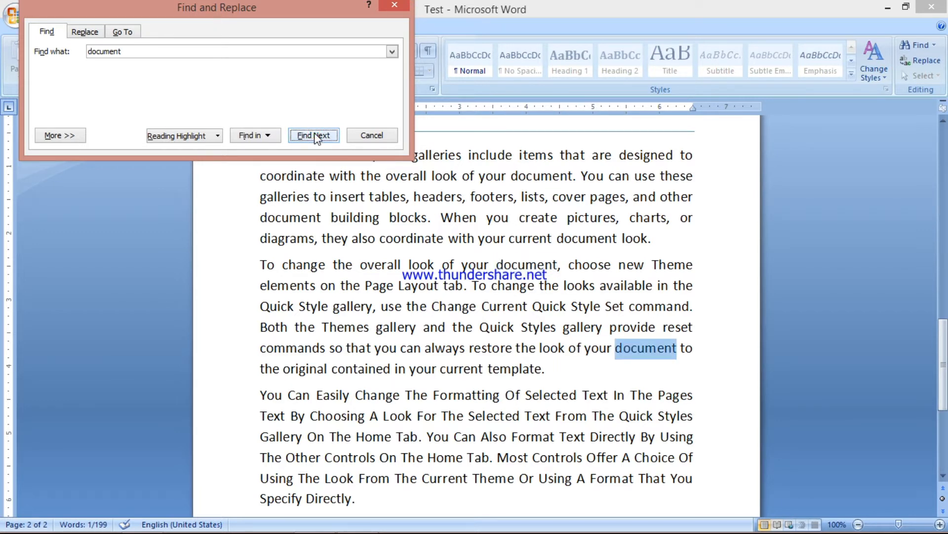
{"action": "left_click", "coordinate": [317, 137]}
{"action": "left_click", "coordinate": [311, 136]}
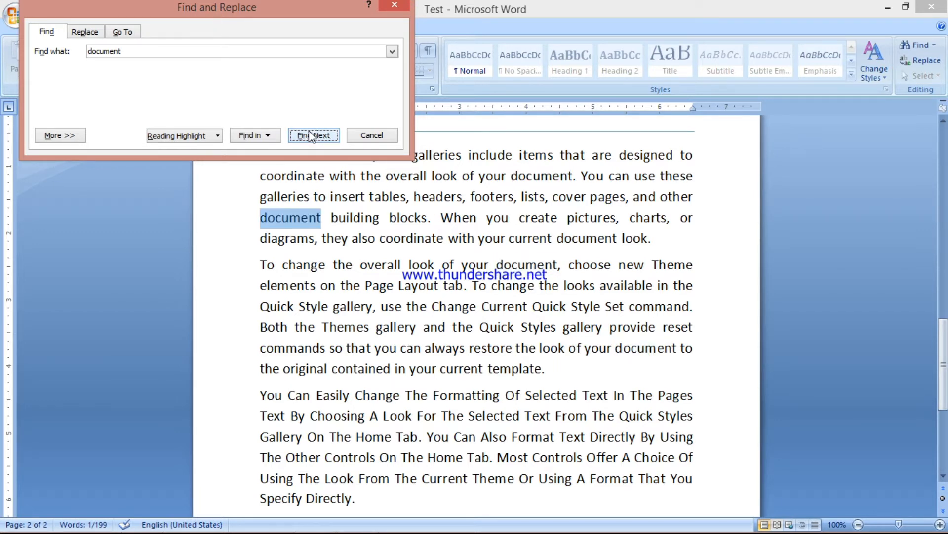
{"action": "left_click", "coordinate": [312, 136]}
{"action": "left_click", "coordinate": [309, 134]}
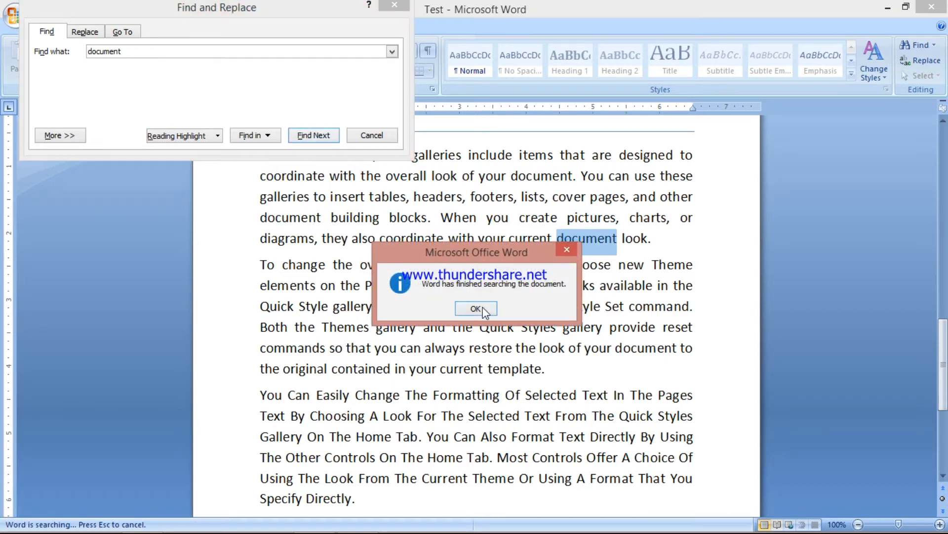
{"action": "left_click", "coordinate": [475, 310]}
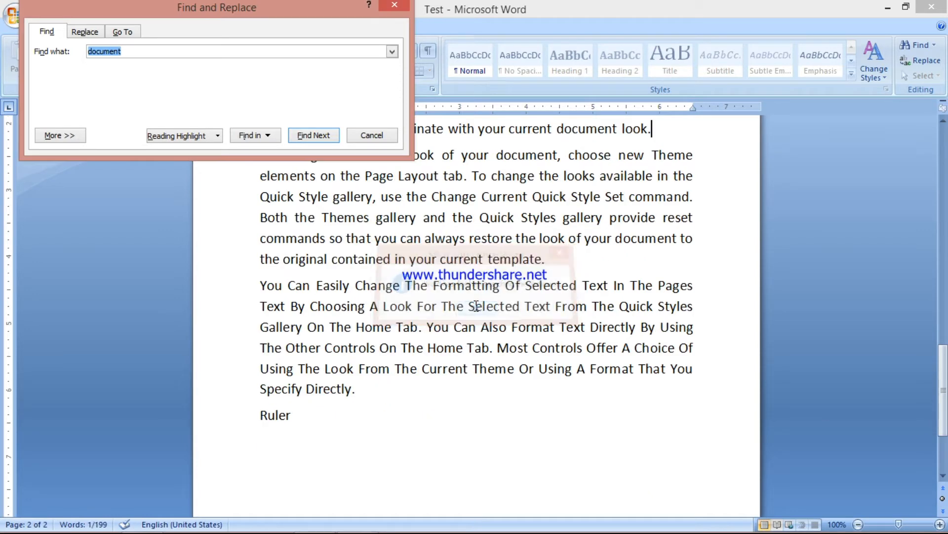
Switch to replacing "document" with "pages" and locate the first occurrence
{"action": "left_click_drag", "start_coordinate": [230, 20], "coordinate": [381, 332]}
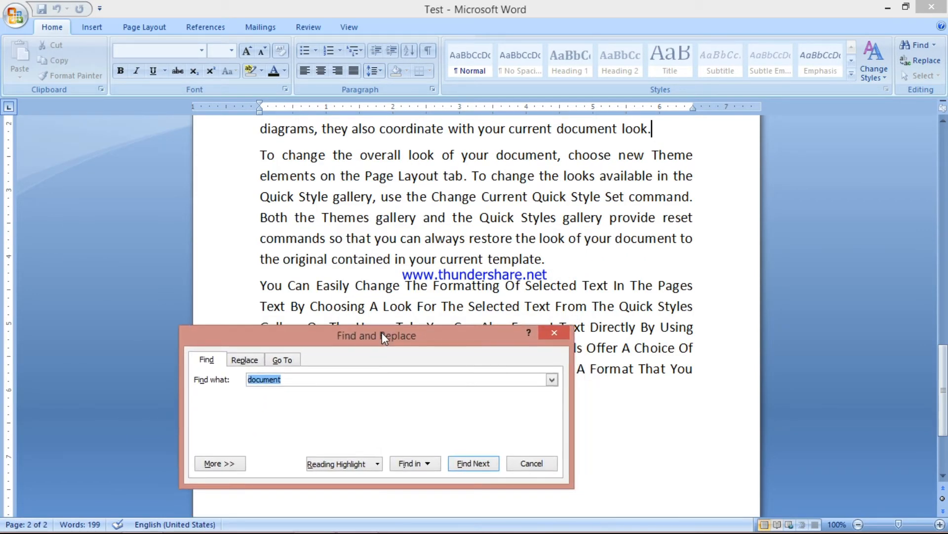
{"action": "left_click", "coordinate": [244, 360]}
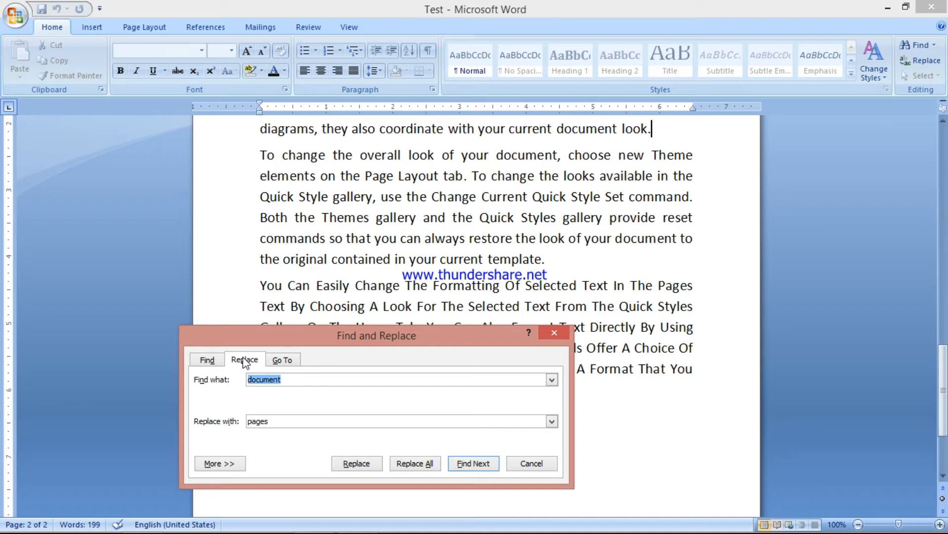
{"action": "left_click_drag", "start_coordinate": [248, 335], "coordinate": [70, 2]}
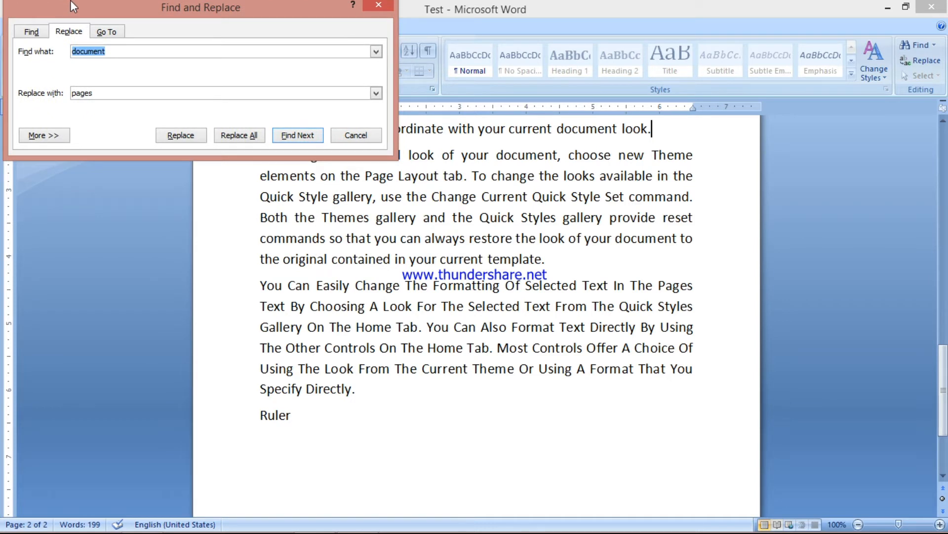
{"action": "left_click", "coordinate": [114, 54]}
{"action": "left_click", "coordinate": [96, 93]}
{"action": "left_click_drag", "start_coordinate": [112, 51], "coordinate": [71, 51]}
{"action": "left_click_drag", "start_coordinate": [98, 95], "coordinate": [73, 95]}
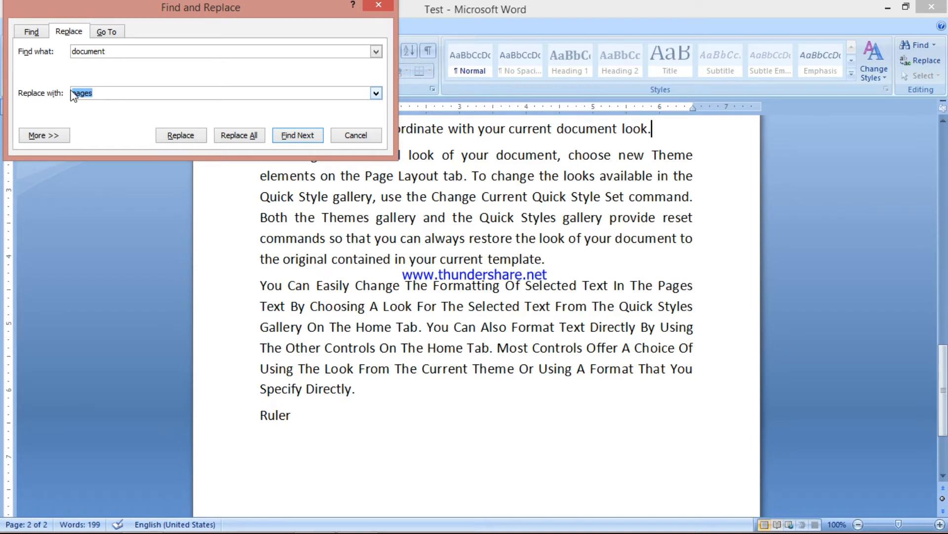
{"action": "left_click", "coordinate": [97, 94]}
{"action": "left_click", "coordinate": [121, 54]}
{"action": "left_click", "coordinate": [119, 93]}
{"action": "left_click", "coordinate": [161, 134]}
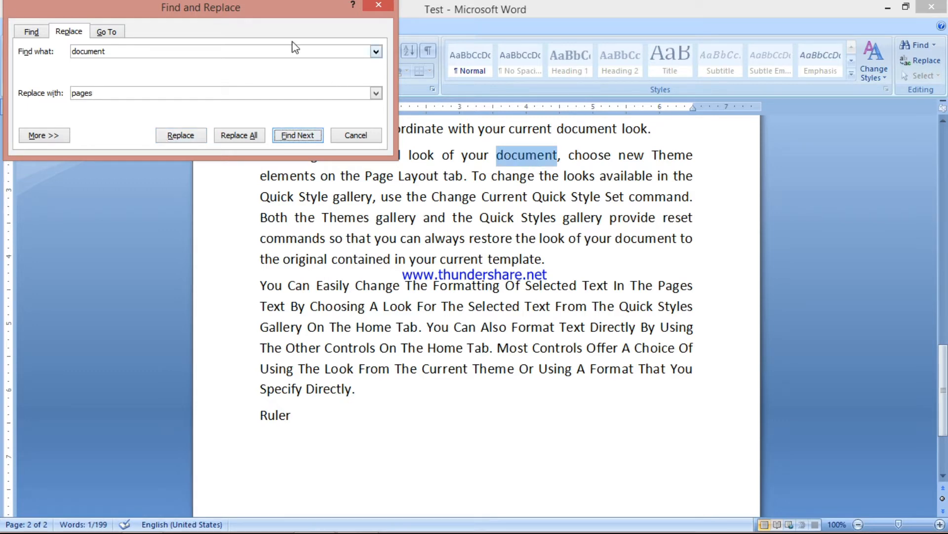
Replace both occurrences of "document" with "pages" in the paragraph beginning "To change the overall look"
{"action": "left_click_drag", "start_coordinate": [287, 14], "coordinate": [491, 296]}
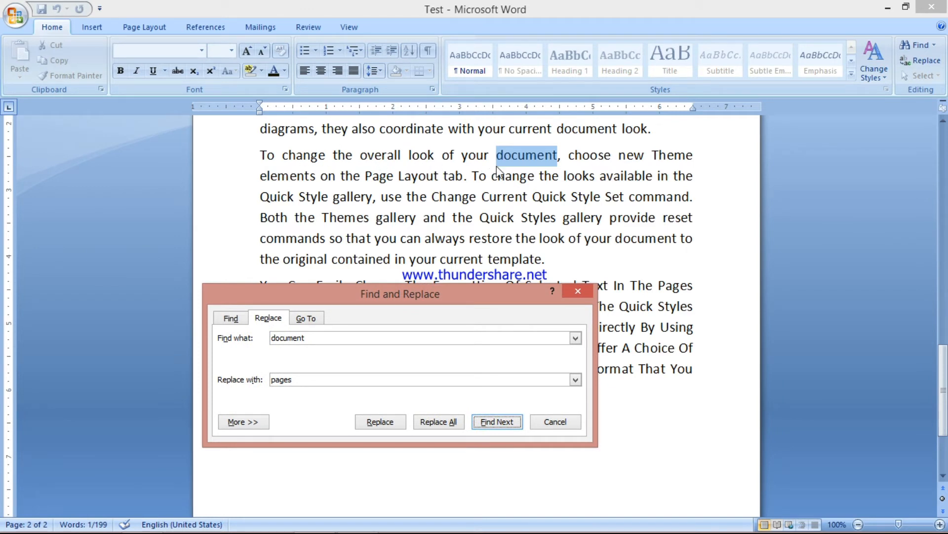
{"action": "left_click", "coordinate": [381, 425]}
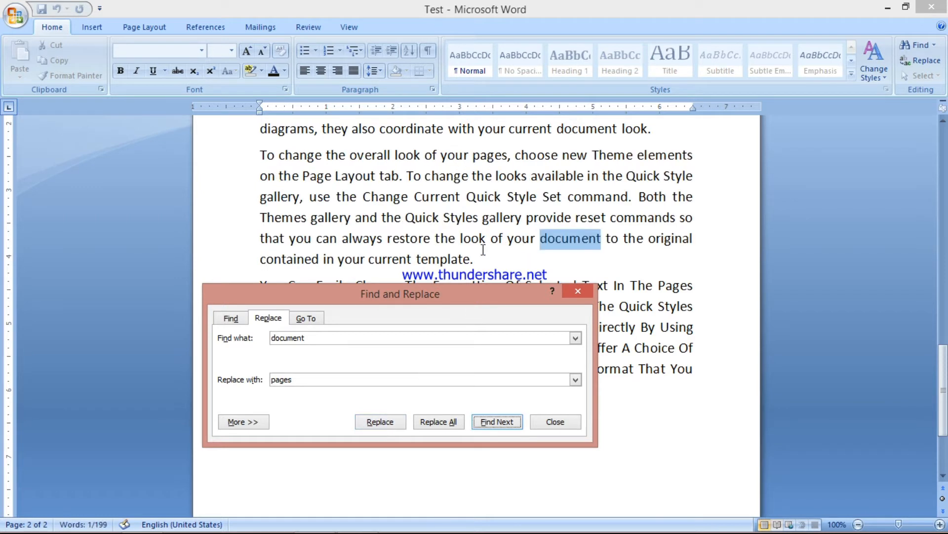
{"action": "left_click", "coordinate": [455, 297]}
{"action": "left_click", "coordinate": [380, 422]}
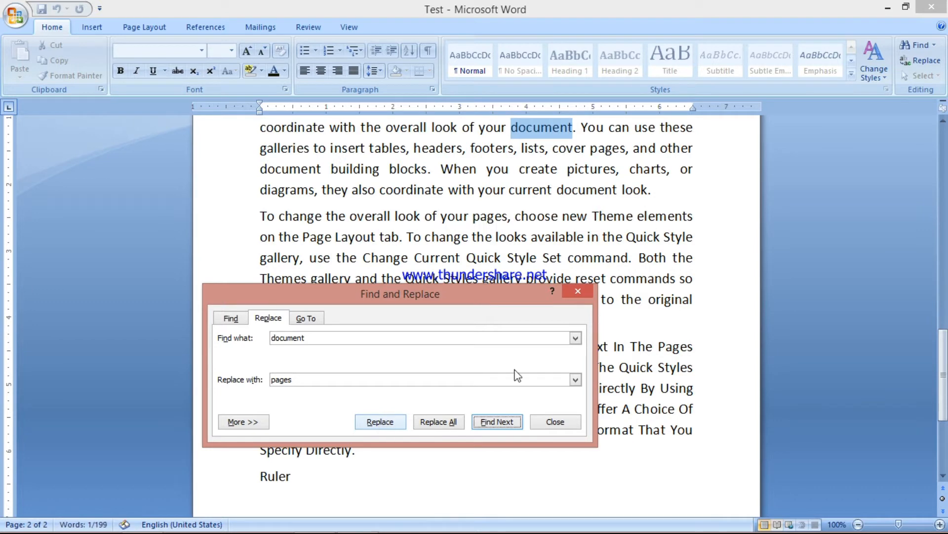
Skip the current match and find the next occurrence of "document" without replacing it, keeping the dialog clear of the text
{"action": "left_click_drag", "start_coordinate": [536, 290], "coordinate": [375, 174]}
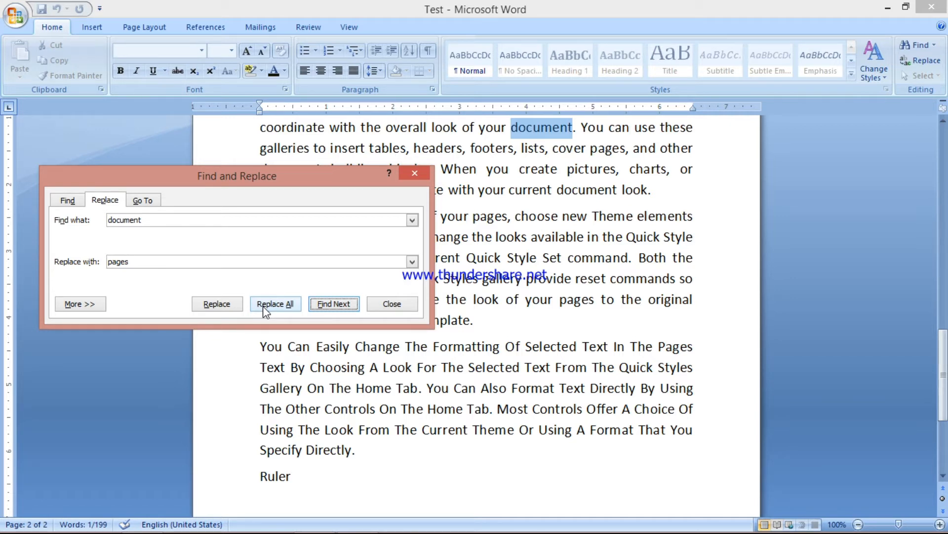
{"action": "left_click", "coordinate": [325, 304]}
{"action": "left_click_drag", "start_coordinate": [324, 207], "coordinate": [324, 212]}
{"action": "left_click_drag", "start_coordinate": [943, 360], "coordinate": [944, 333]}
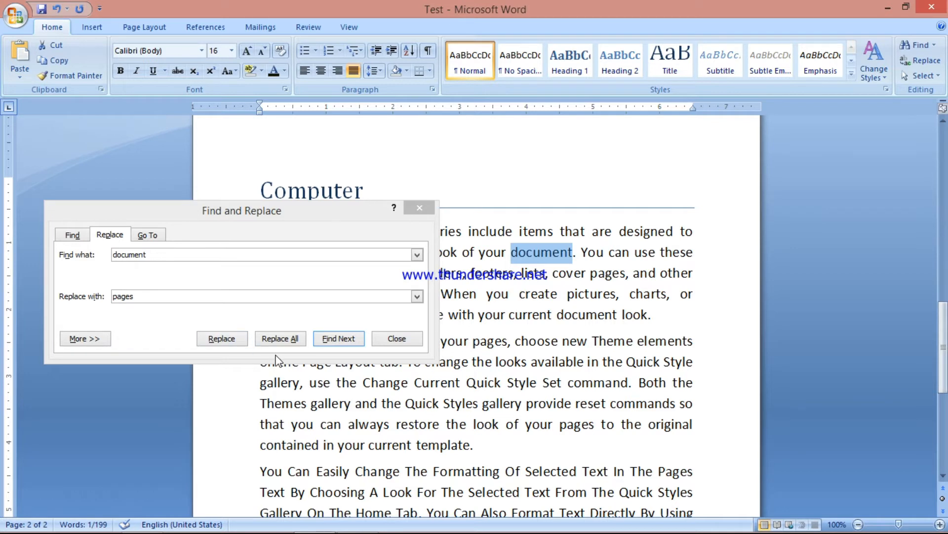
{"action": "left_click", "coordinate": [339, 338]}
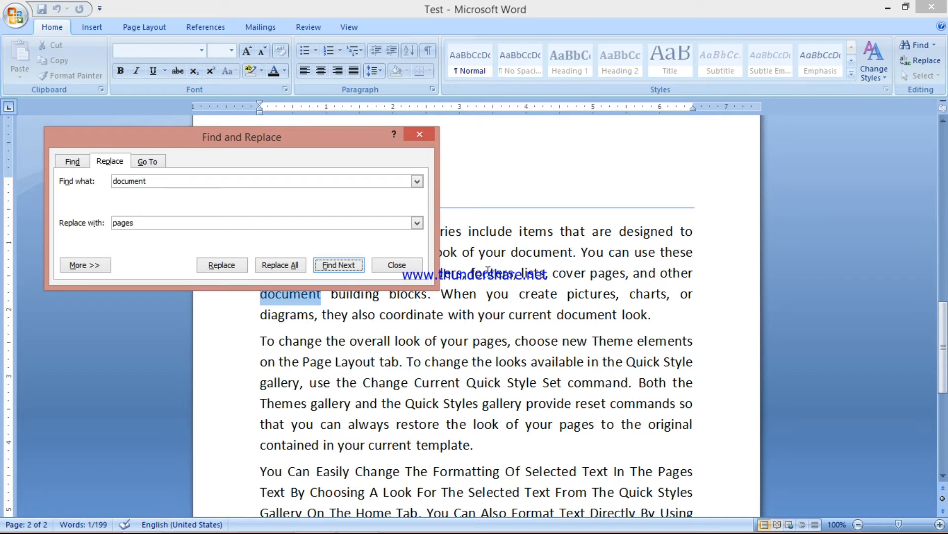
Open Go To and look through its target types, trying Line and Page
{"action": "left_click", "coordinate": [148, 161]}
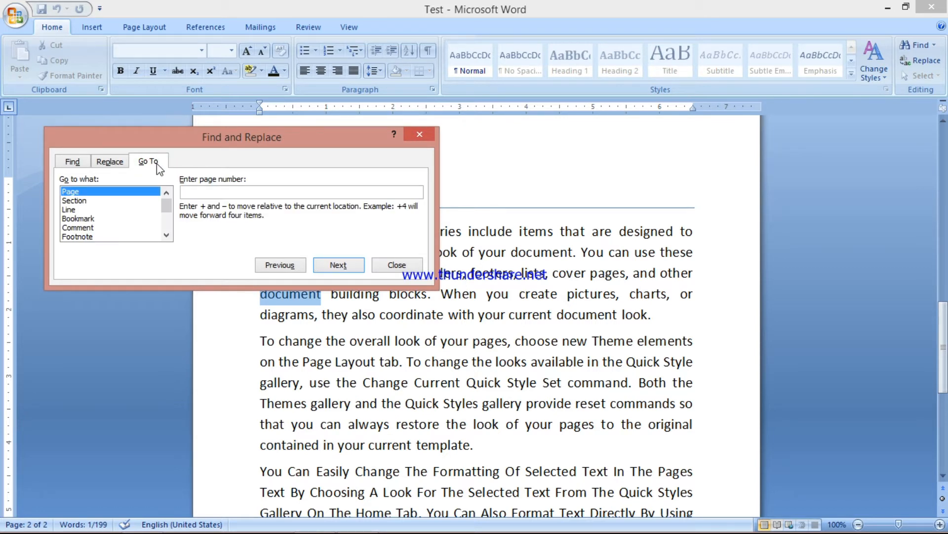
{"action": "mouse_move", "coordinate": [165, 210]}
{"action": "left_mouse_down"}
{"action": "mouse_move", "coordinate": [168, 232]}
{"action": "mouse_move", "coordinate": [167, 203]}
{"action": "left_mouse_up"}
{"action": "mouse_move", "coordinate": [168, 202]}
{"action": "left_mouse_down"}
{"action": "mouse_move", "coordinate": [167, 227]}
{"action": "mouse_move", "coordinate": [167, 202]}
{"action": "left_mouse_up"}
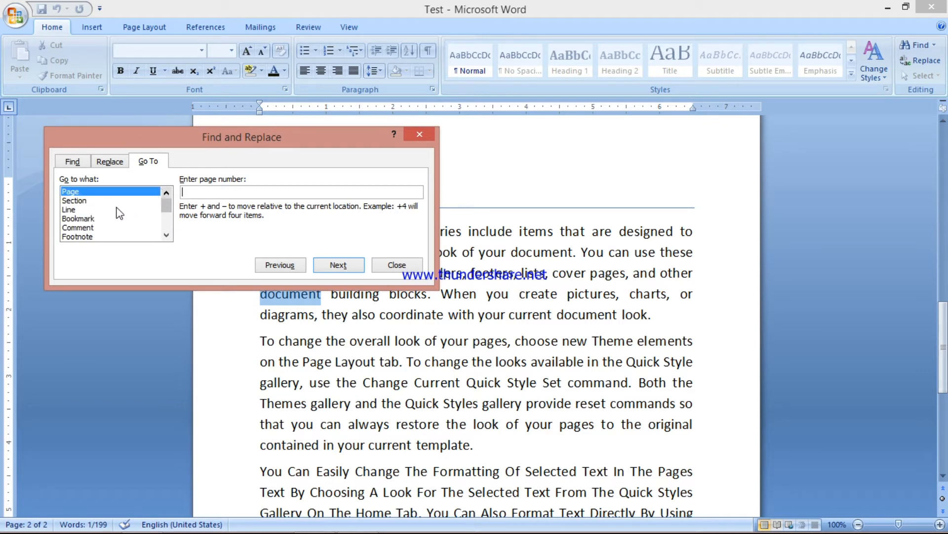
{"action": "left_click", "coordinate": [78, 211]}
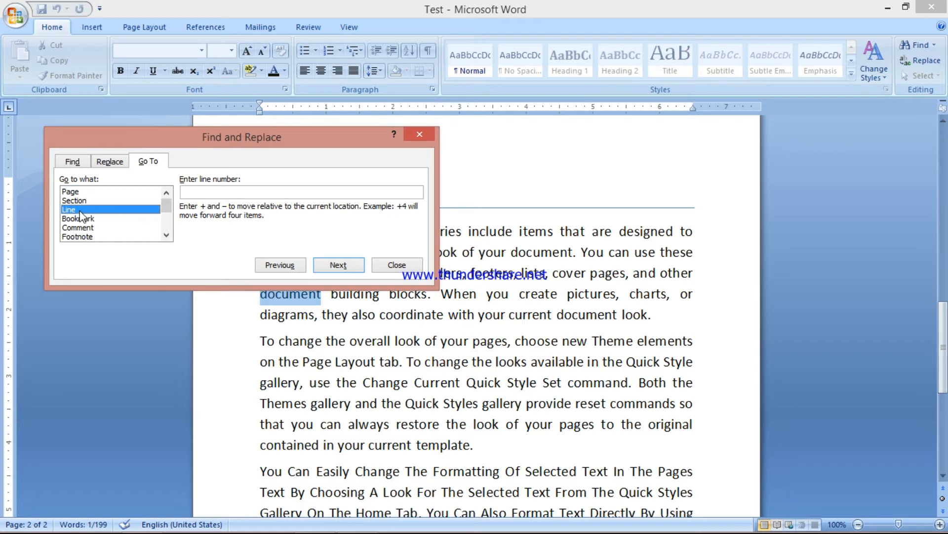
{"action": "left_click", "coordinate": [211, 192]}
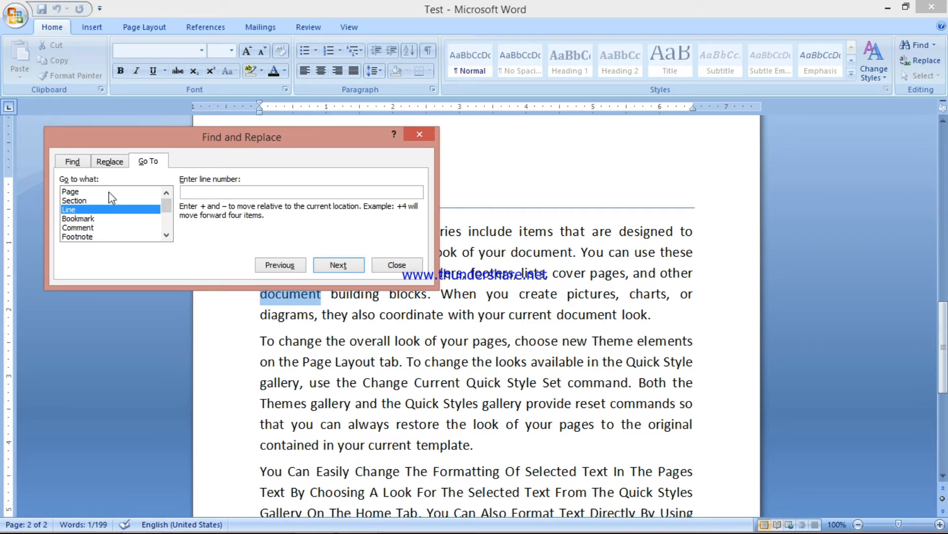
{"action": "left_click", "coordinate": [75, 193]}
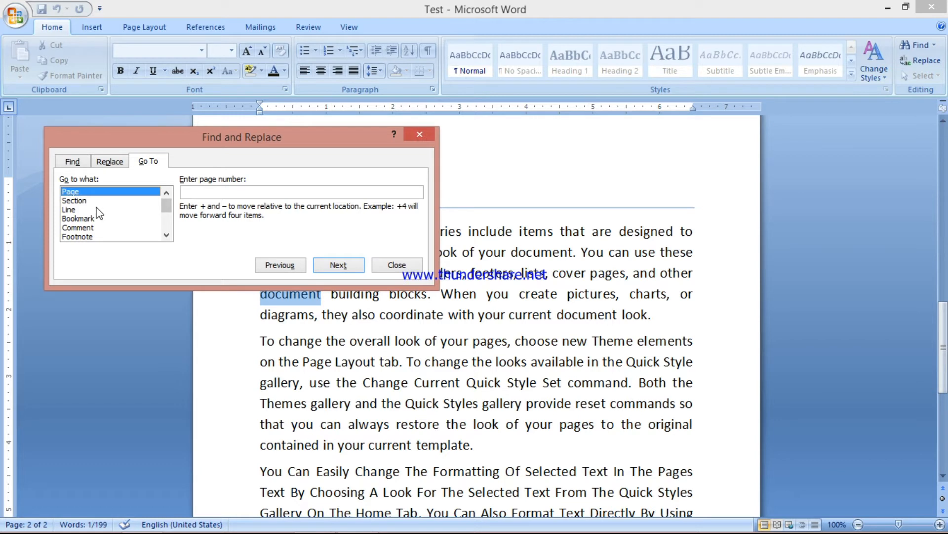
Go to line 20 of the document and move the dialog off the target line
{"action": "left_click", "coordinate": [75, 209]}
{"action": "left_click", "coordinate": [219, 191]}
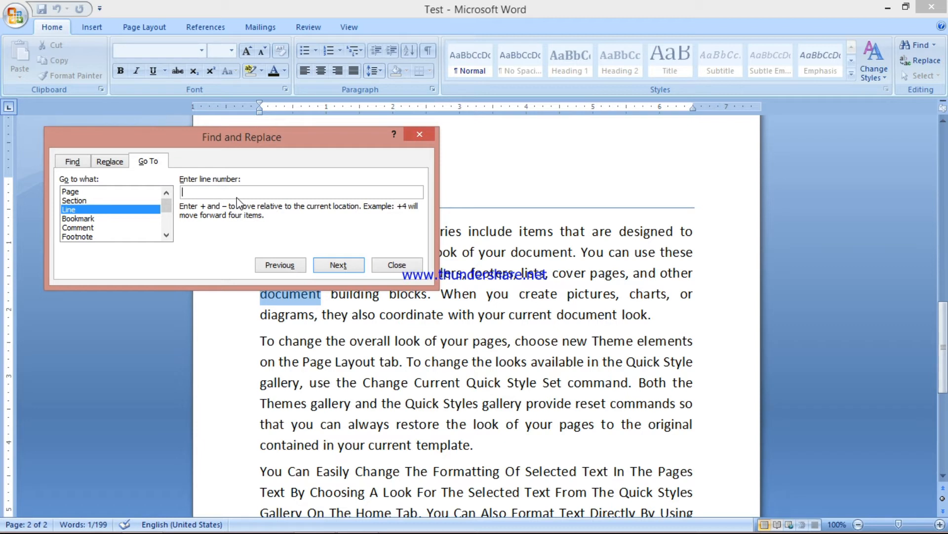
{"action": "type", "text": "20"}
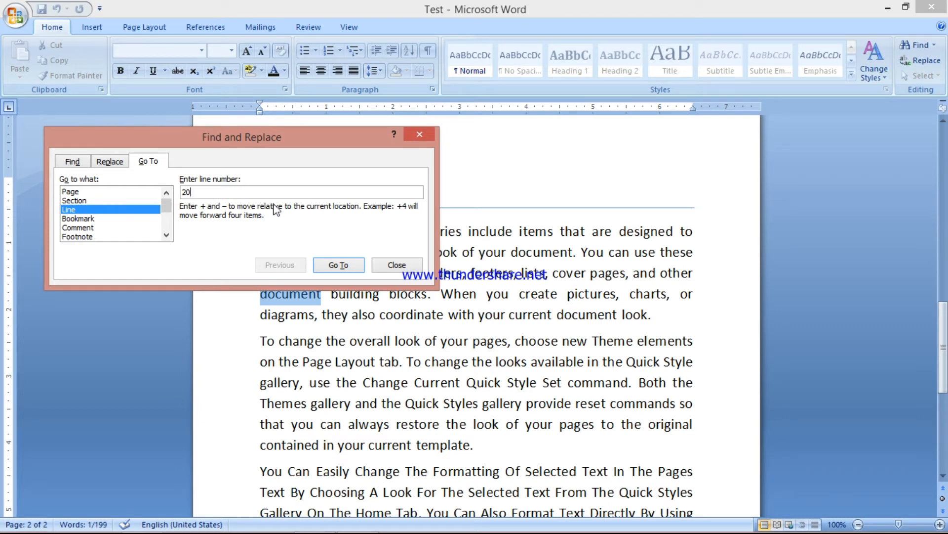
{"action": "left_click", "coordinate": [328, 265]}
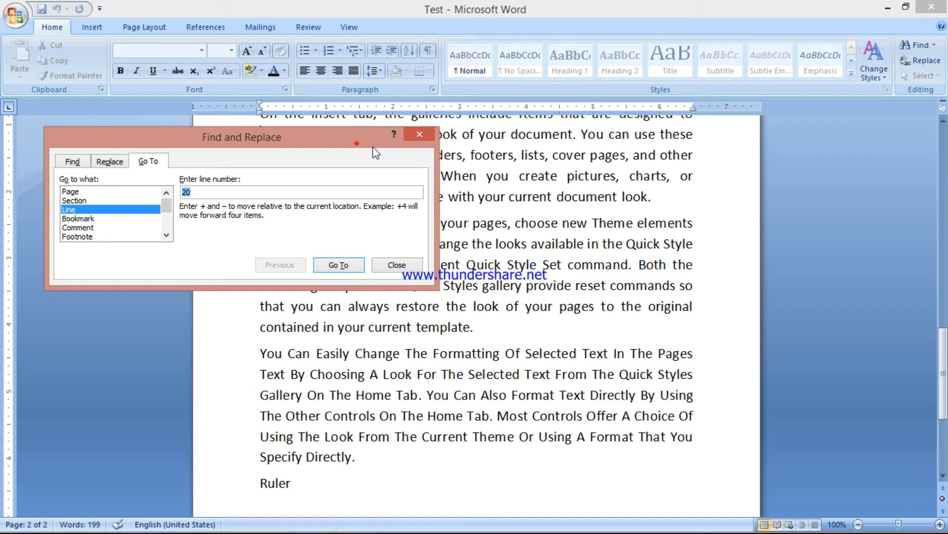
{"action": "left_click_drag", "start_coordinate": [357, 143], "coordinate": [829, 112]}
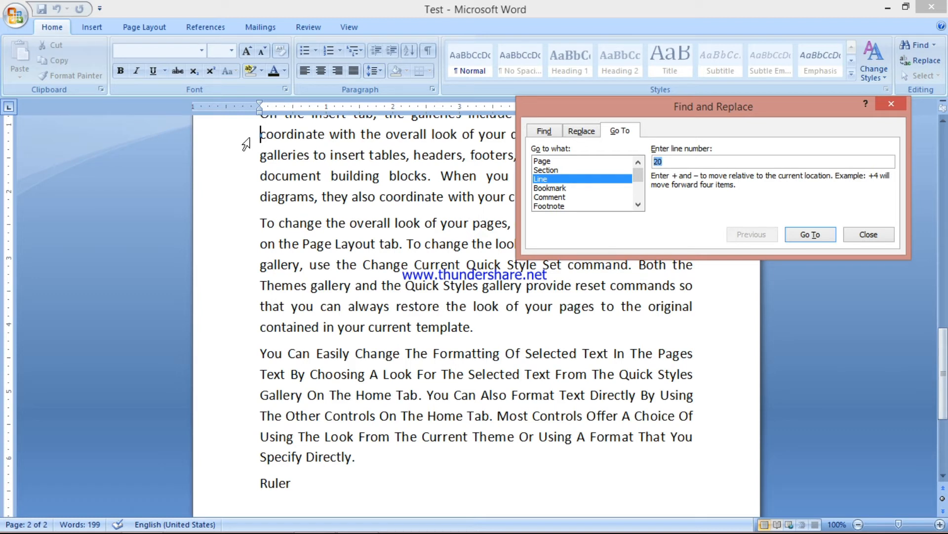
Look through the remaining Go To target types from Bookmark down to Heading, and close the dialog
{"action": "left_click", "coordinate": [679, 161]}
{"action": "left_click", "coordinate": [552, 189]}
{"action": "left_click_drag", "start_coordinate": [639, 182], "coordinate": [639, 203]}
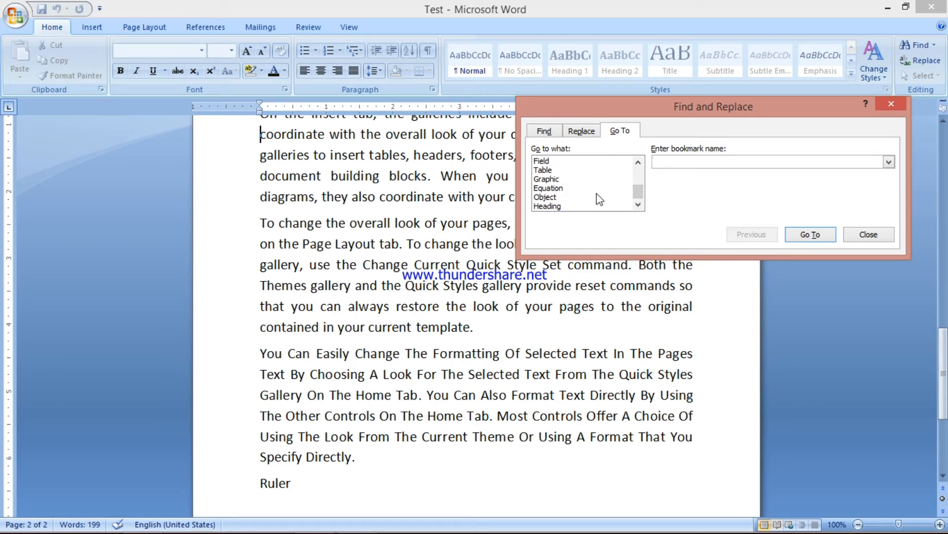
{"action": "left_click", "coordinate": [862, 236]}
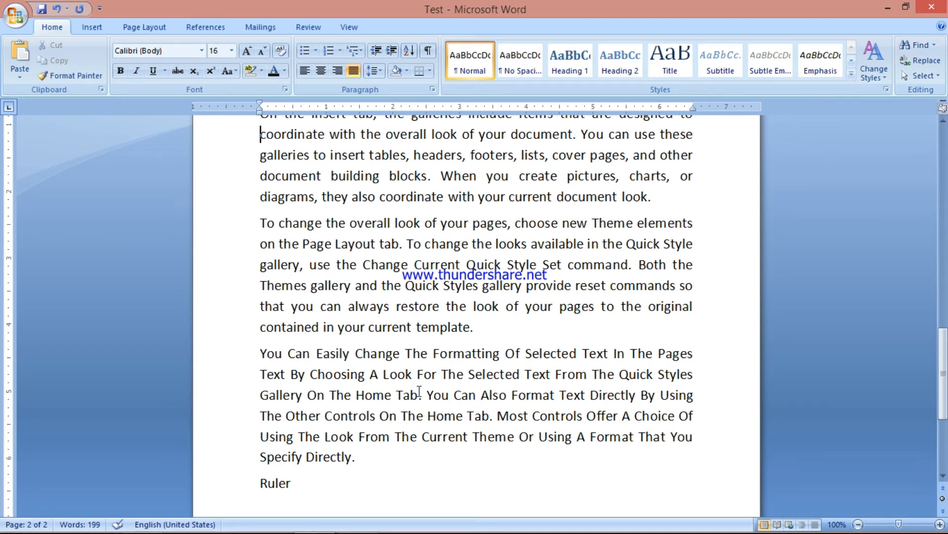
Select all the text in the document, review the selection across both pages, and clear it
{"action": "left_click", "coordinate": [924, 75]}
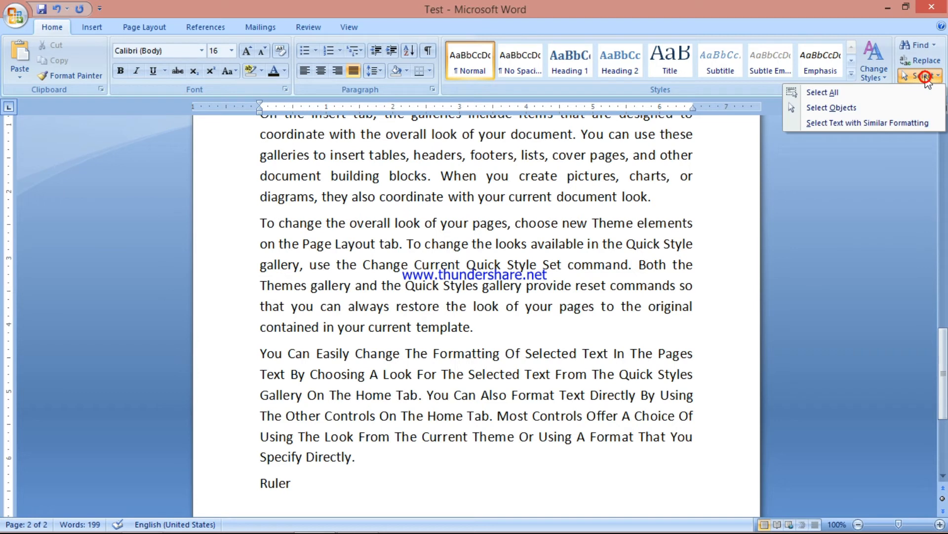
{"action": "left_click", "coordinate": [851, 95]}
{"action": "scroll", "coordinate": [506, 516], "scroll_direction": "up", "scroll_amount": 10}
{"action": "scroll", "coordinate": [509, 526], "scroll_direction": "up", "scroll_amount": 5}
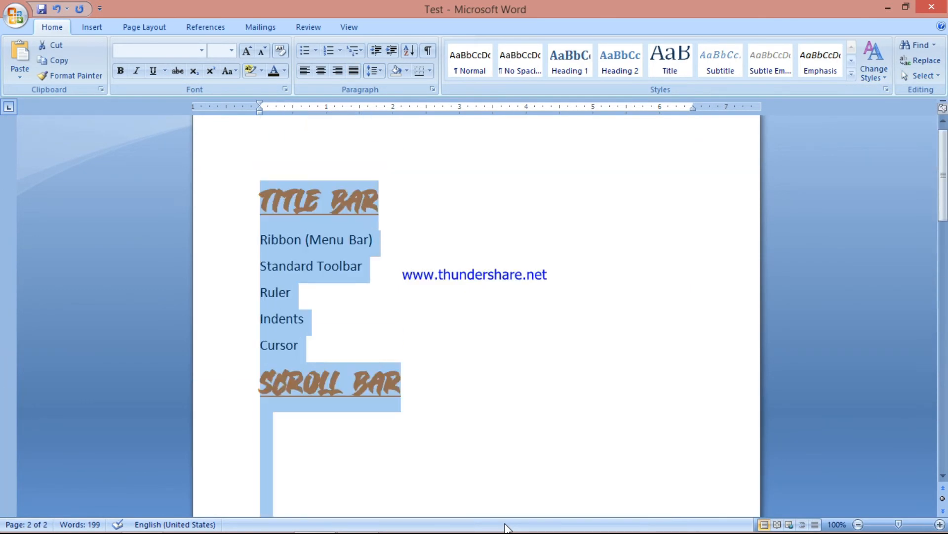
{"action": "scroll", "coordinate": [504, 515], "scroll_direction": "down", "scroll_amount": 10}
{"action": "scroll", "coordinate": [501, 503], "scroll_direction": "down", "scroll_amount": 8}
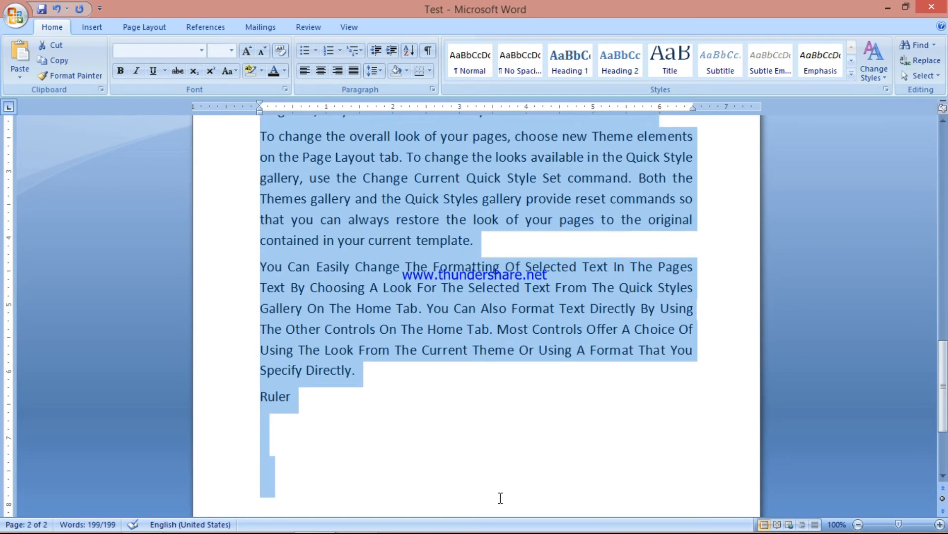
{"action": "left_click", "coordinate": [413, 349]}
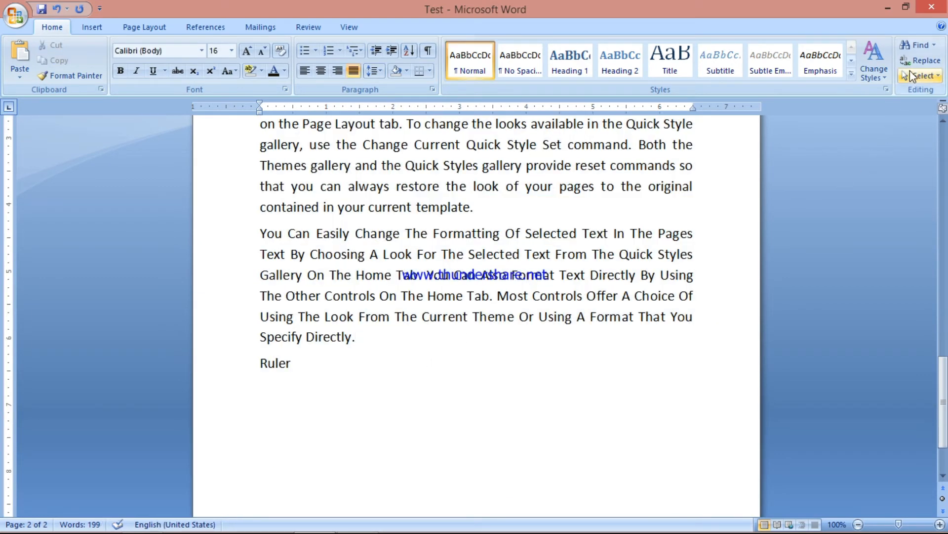
Select the paragraph beginning "You Can Easily Change", view the available selection commands, and deselect it
{"action": "left_click", "coordinate": [913, 74]}
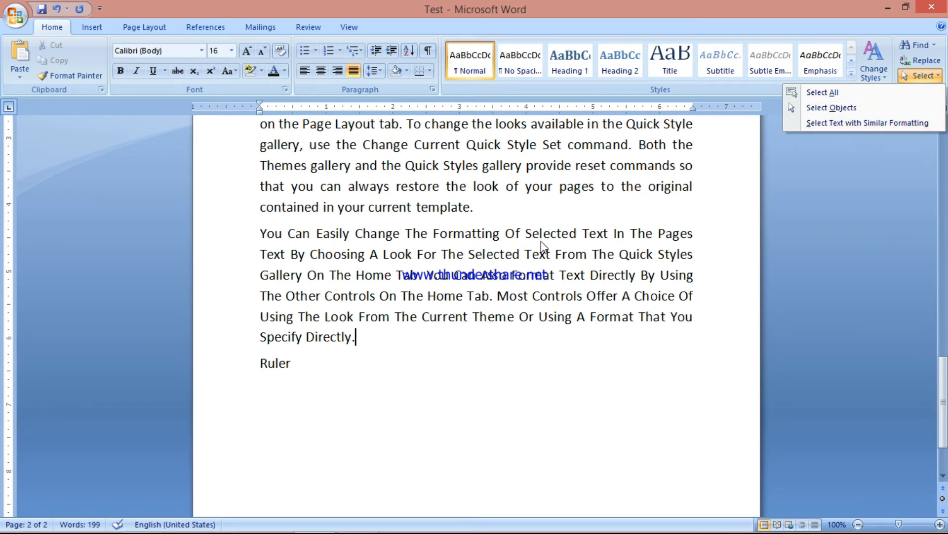
{"action": "left_click", "coordinate": [373, 347]}
{"action": "left_click_drag", "start_coordinate": [372, 348], "coordinate": [262, 233]}
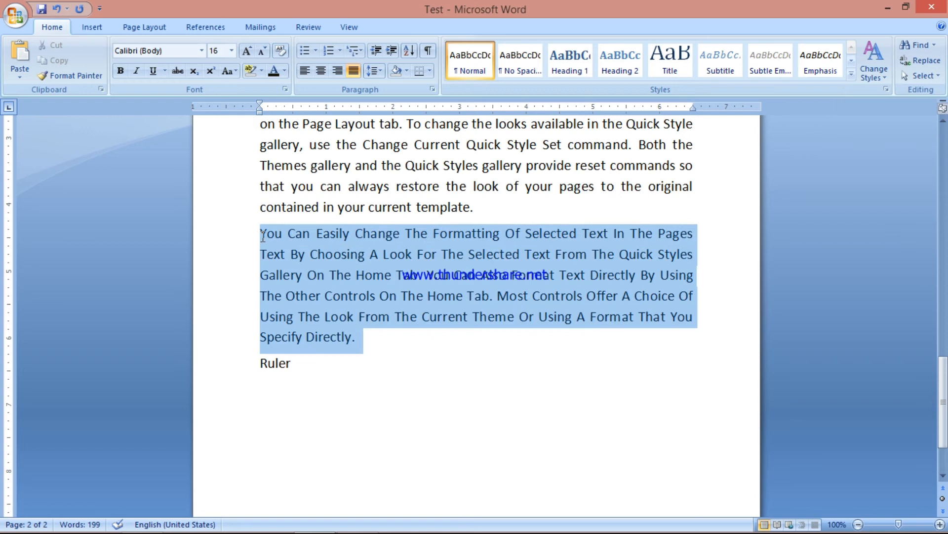
{"action": "left_click", "coordinate": [910, 77]}
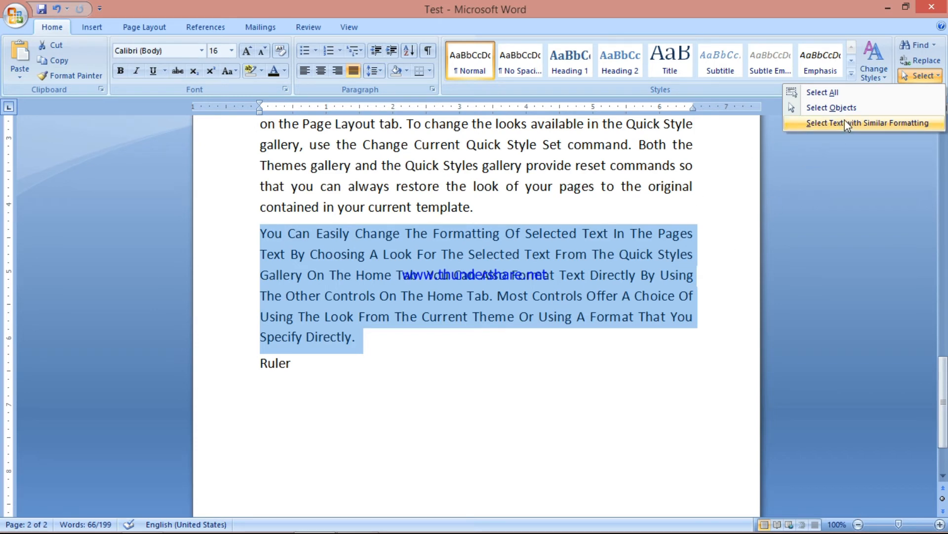
{"action": "left_click", "coordinate": [561, 300]}
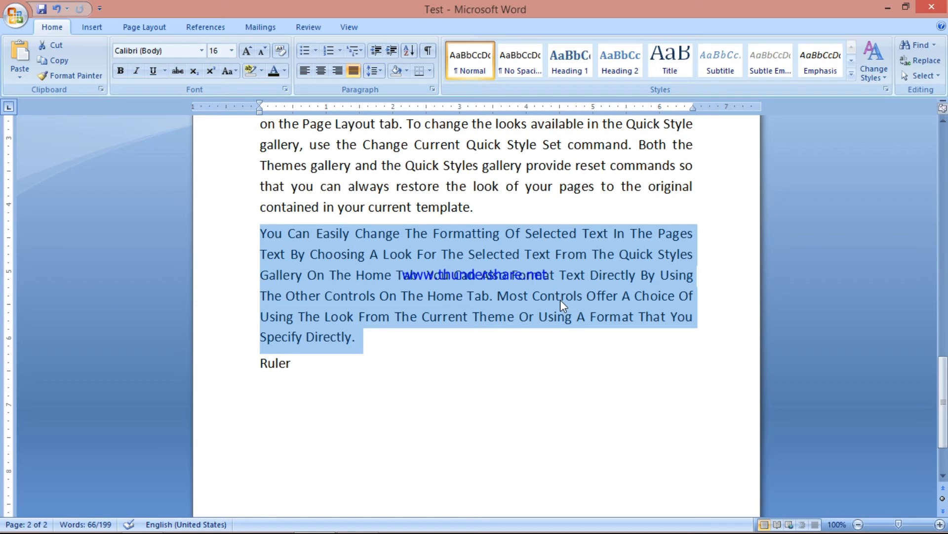
{"action": "left_click", "coordinate": [411, 352]}
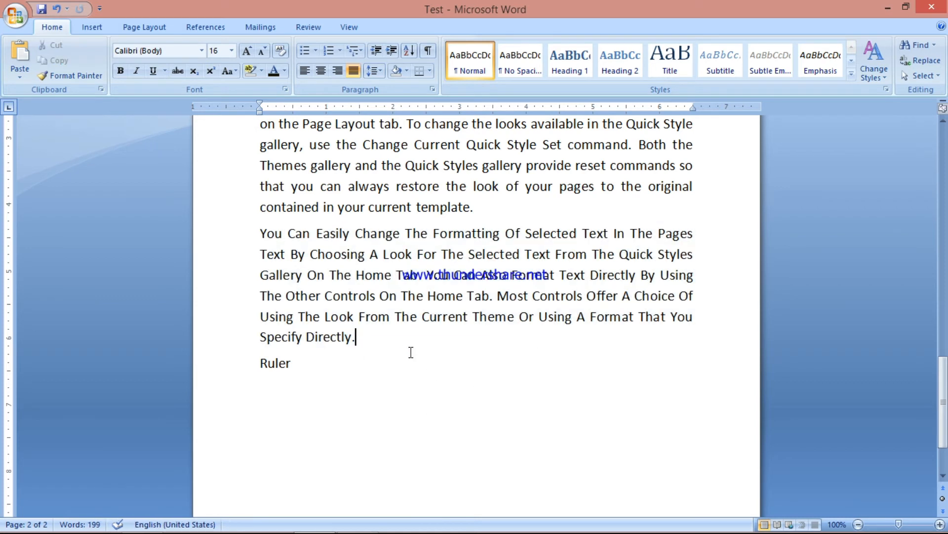
Select the paragraphs beginning "You Can Easily Change" and "On the Insert tab" together, leaving out the one between them, and clear the selection
{"action": "left_click_drag", "start_coordinate": [356, 350], "coordinate": [254, 231]}
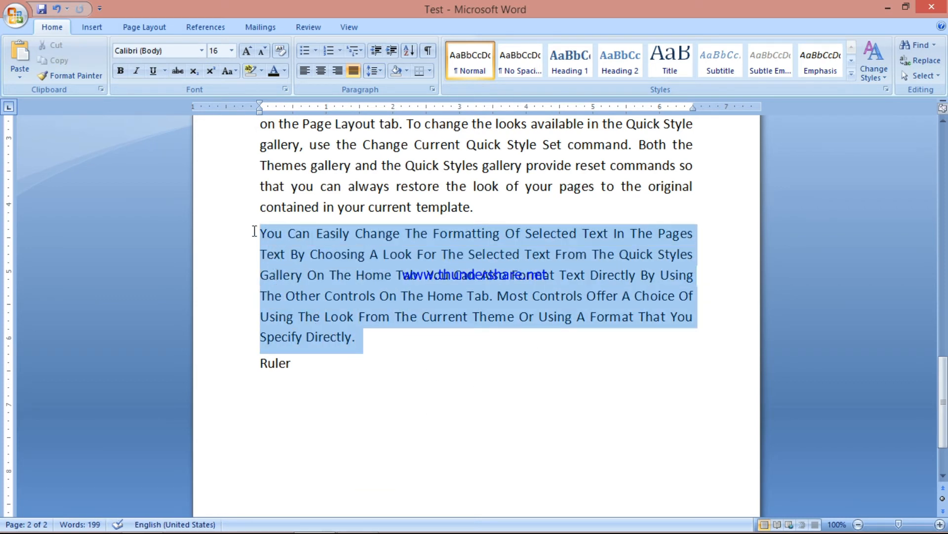
{"action": "scroll", "coordinate": [361, 317], "scroll_direction": "up", "scroll_amount": 2}
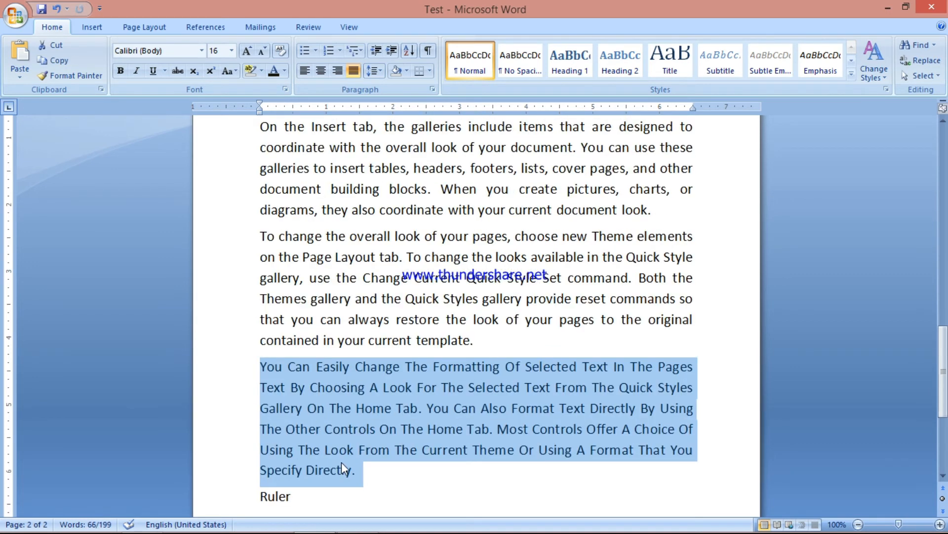
{"action": "left_click", "coordinate": [362, 474]}
{"action": "left_click_drag", "start_coordinate": [361, 475], "coordinate": [252, 362]}
{"action": "left_click", "coordinate": [260, 124]}
{"action": "left_click_drag", "start_coordinate": [260, 123], "coordinate": [662, 215]}
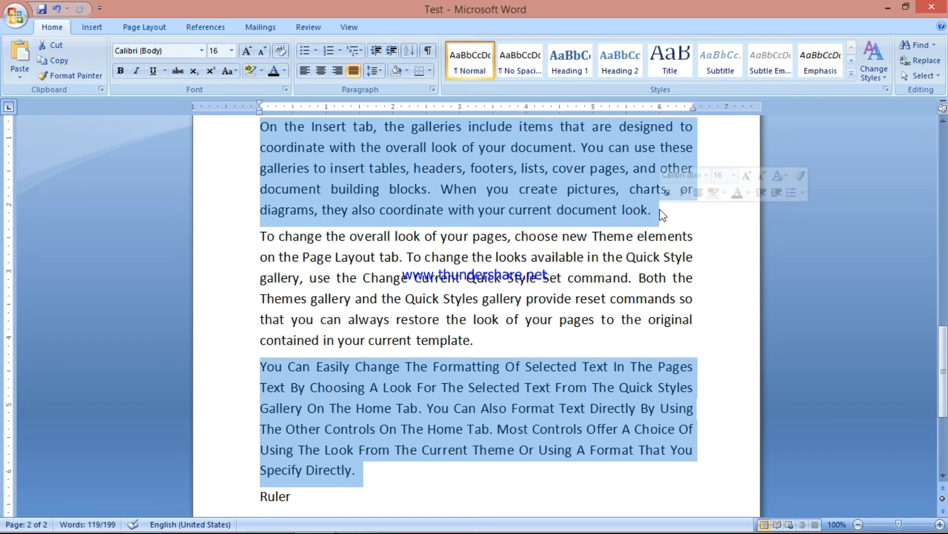
{"action": "left_click", "coordinate": [899, 76]}
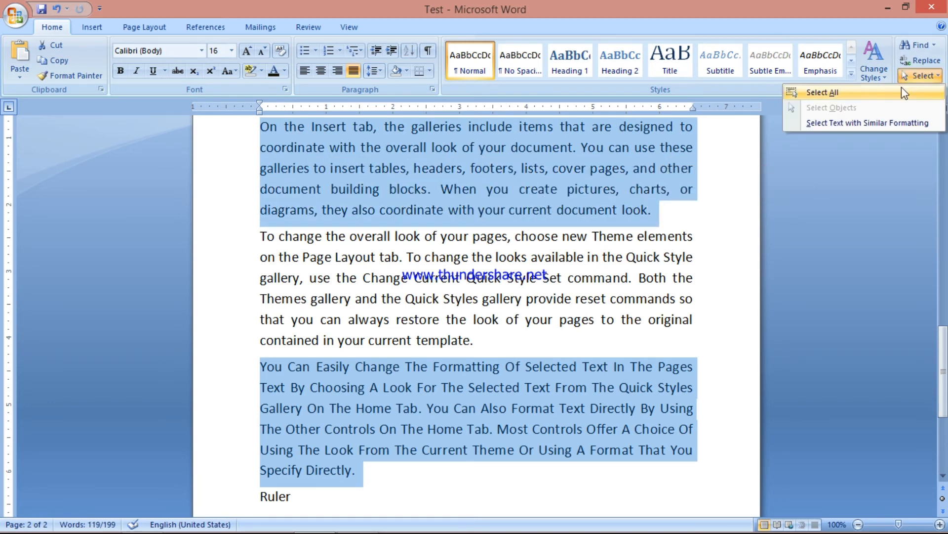
{"action": "left_click", "coordinate": [574, 375]}
{"action": "left_click", "coordinate": [576, 388]}
Select all text with formatting similar to the paragraph beginning "You Can Easily Change", and clear the selection
{"action": "left_click_drag", "start_coordinate": [374, 473], "coordinate": [269, 368]}
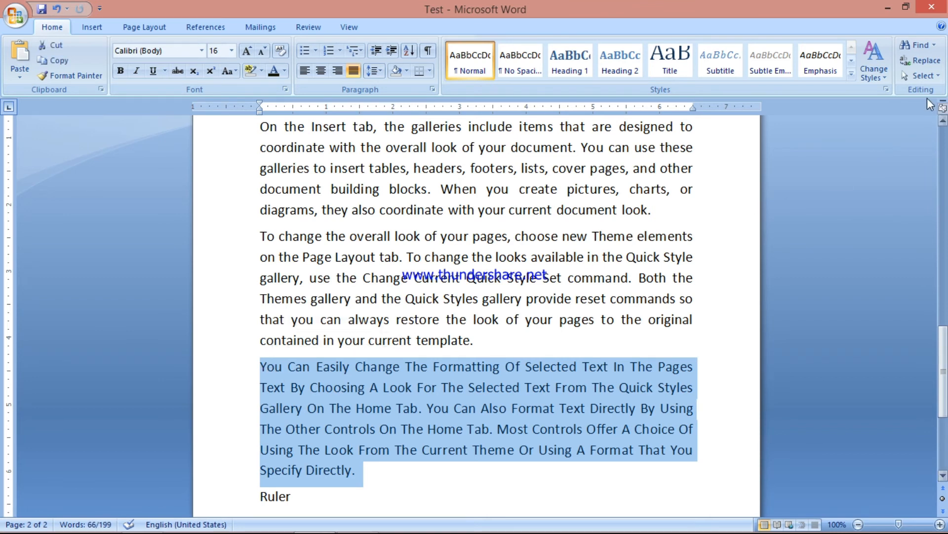
{"action": "left_click", "coordinate": [920, 77]}
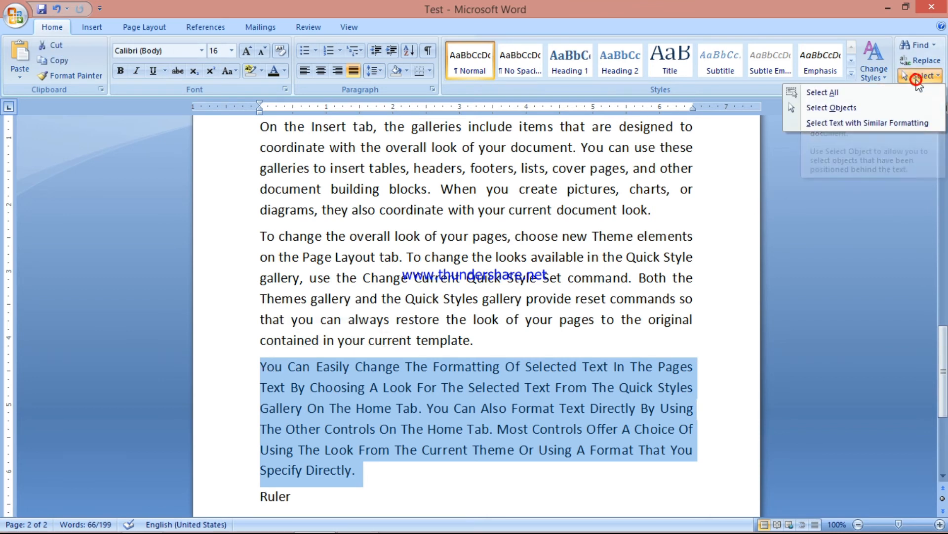
{"action": "left_click", "coordinate": [873, 124]}
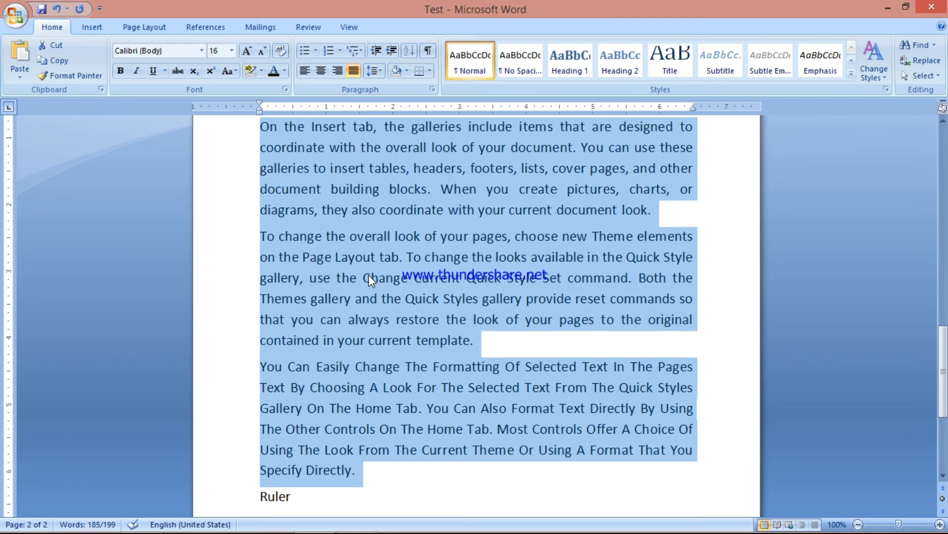
{"action": "left_click", "coordinate": [348, 404]}
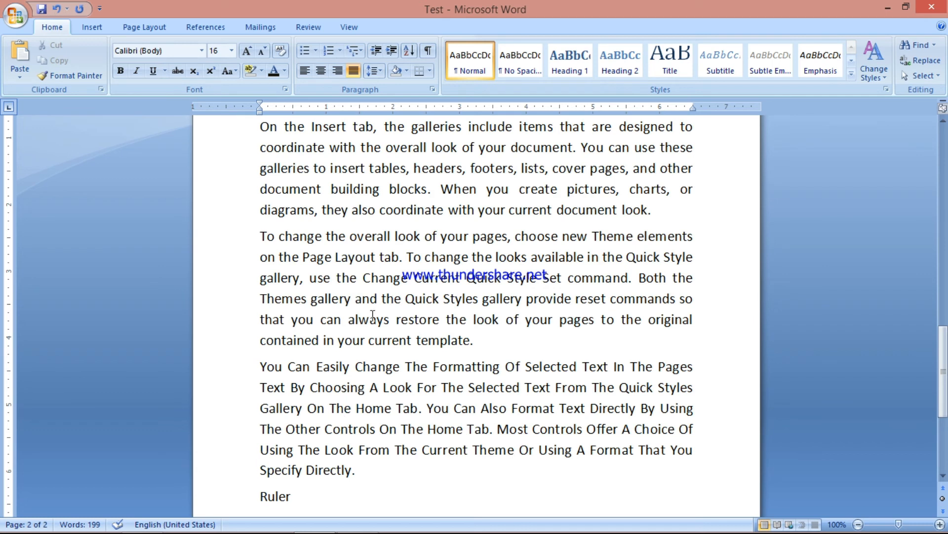
Select each of the three paragraphs one at a time and the single line beginning "gallery, use the Change", and clear the selection
{"action": "left_click", "coordinate": [388, 170]}
{"action": "left_click", "coordinate": [378, 368]}
{"action": "left_click_drag", "start_coordinate": [247, 368], "coordinate": [239, 477]}
{"action": "left_click_drag", "start_coordinate": [233, 123], "coordinate": [253, 212]}
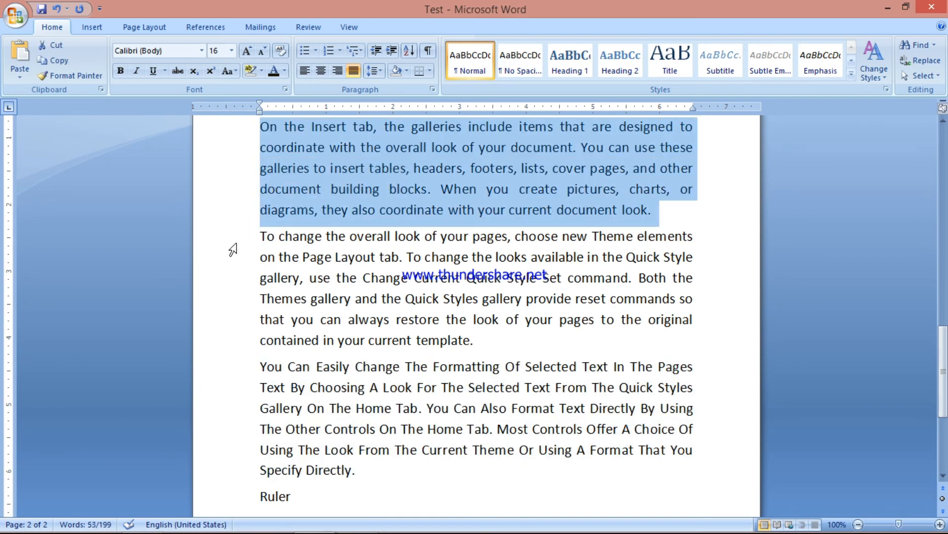
{"action": "left_click_drag", "start_coordinate": [239, 370], "coordinate": [218, 472]}
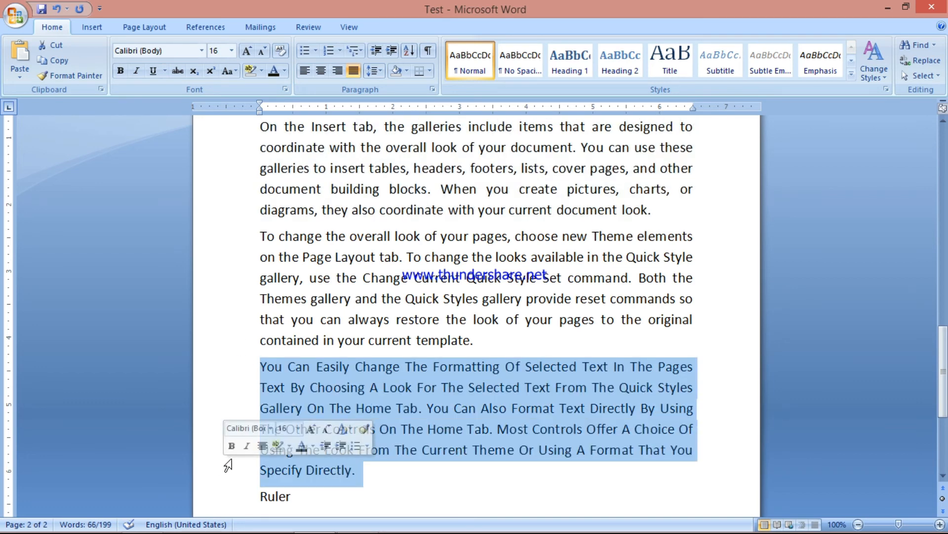
{"action": "left_click_drag", "start_coordinate": [214, 239], "coordinate": [230, 338]}
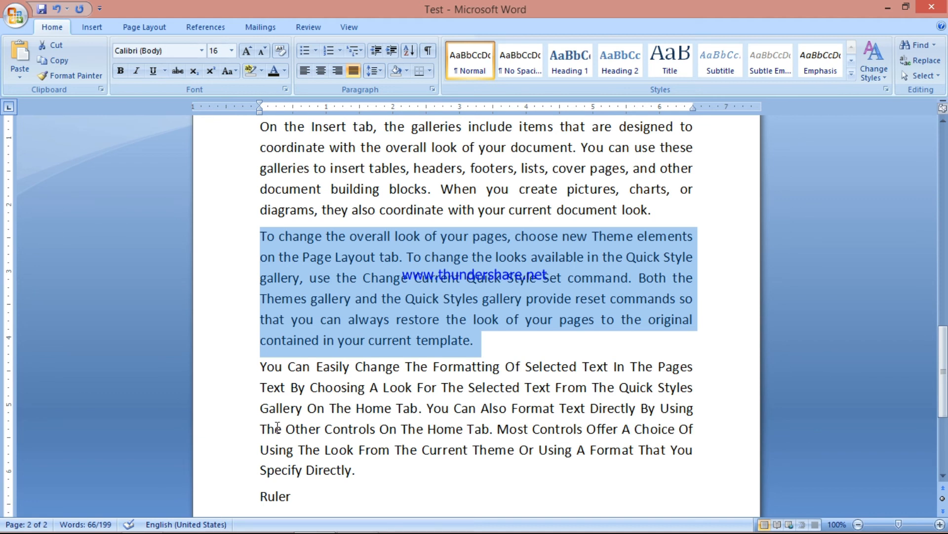
{"action": "left_click", "coordinate": [224, 277]}
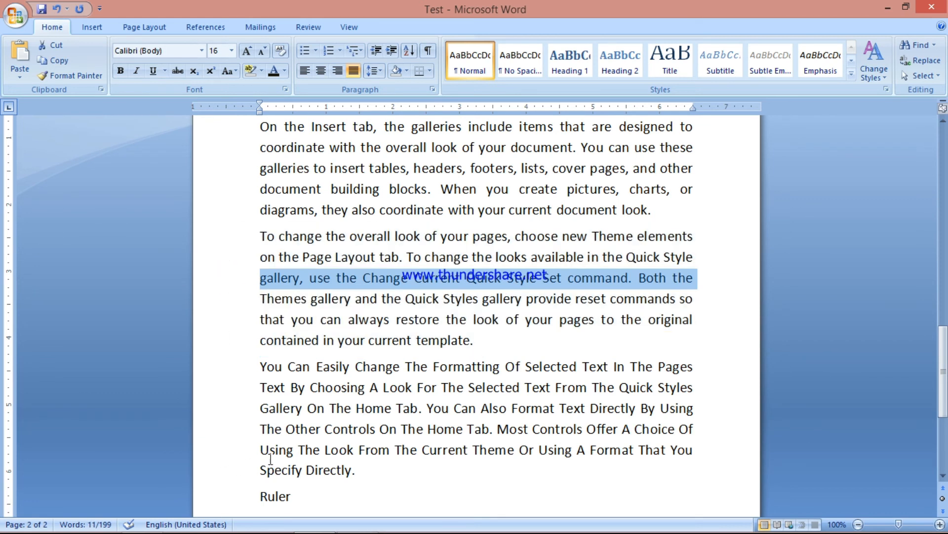
{"action": "left_click", "coordinate": [286, 450]}
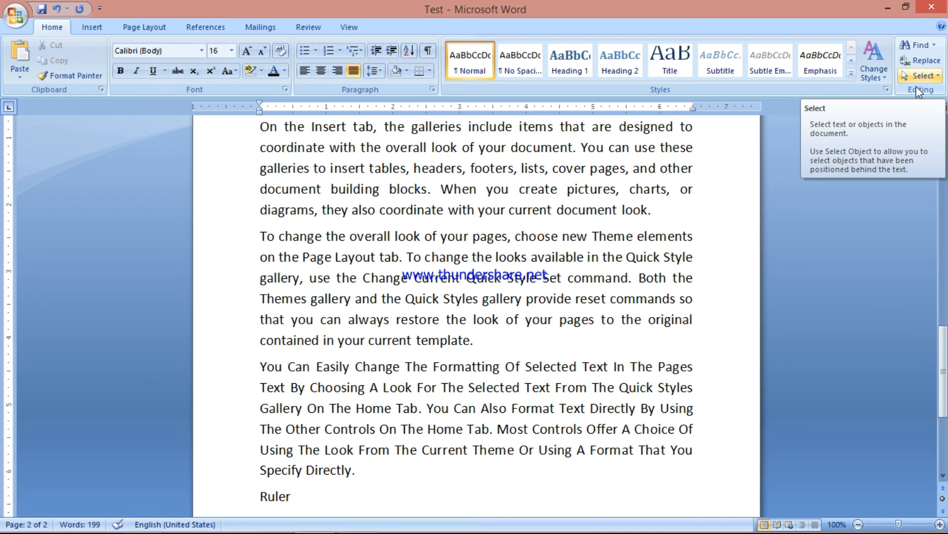
Add the paragraph beginning "On the Insert tab" to a selection of the one beginning "You Can Easily Change", and deselect both
{"action": "left_click_drag", "start_coordinate": [358, 472], "coordinate": [257, 357]}
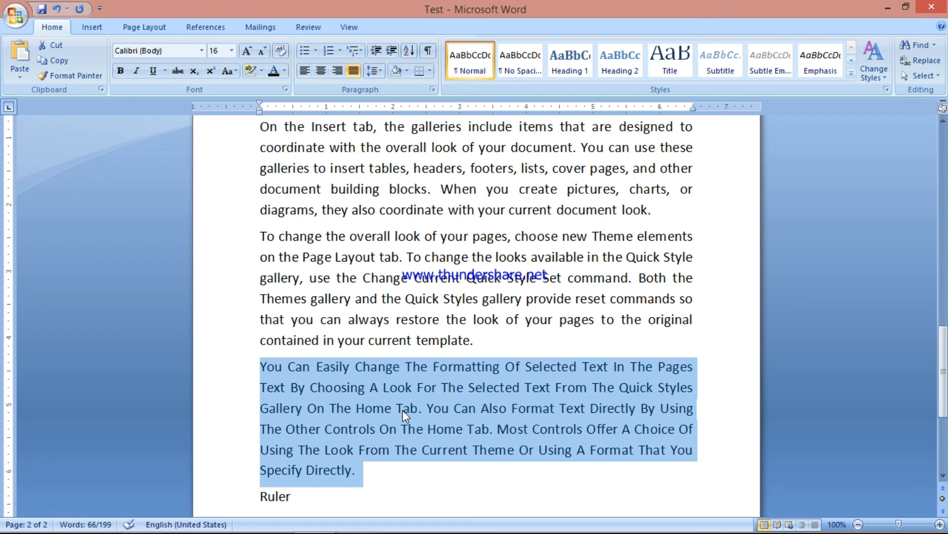
{"action": "left_click_drag", "start_coordinate": [242, 128], "coordinate": [658, 213]}
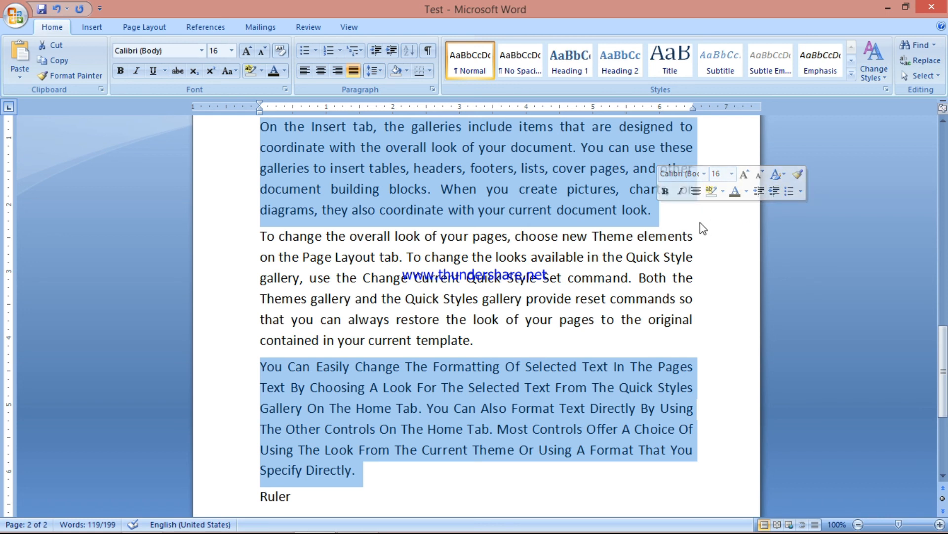
{"action": "left_click", "coordinate": [660, 214]}
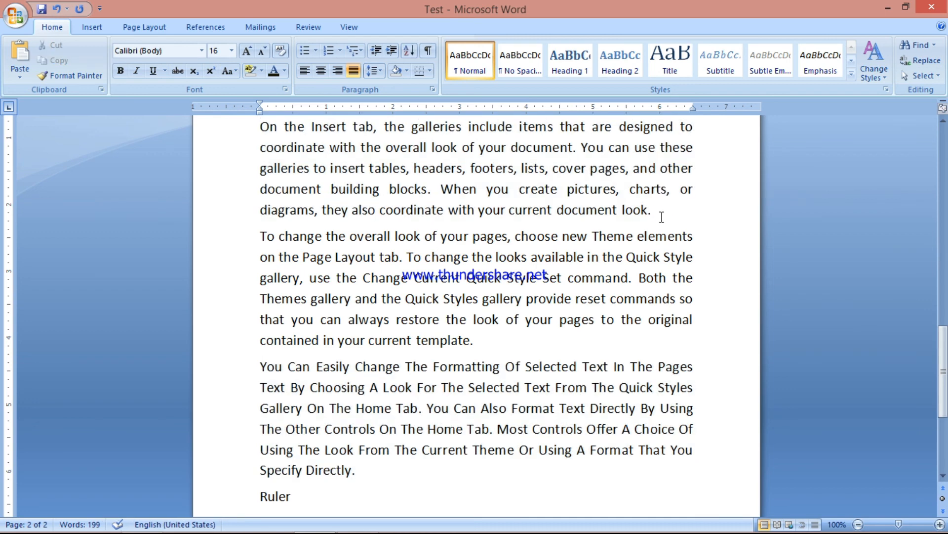